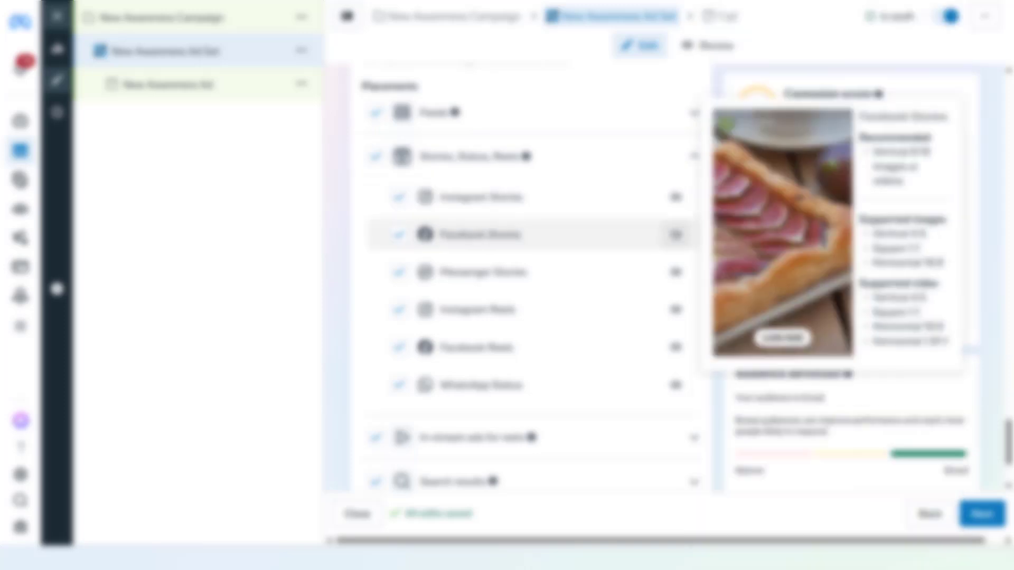
Expand the In-stream ads for reels, Search results, and Apps and sites placement groups to review them.
left_click(672, 438)
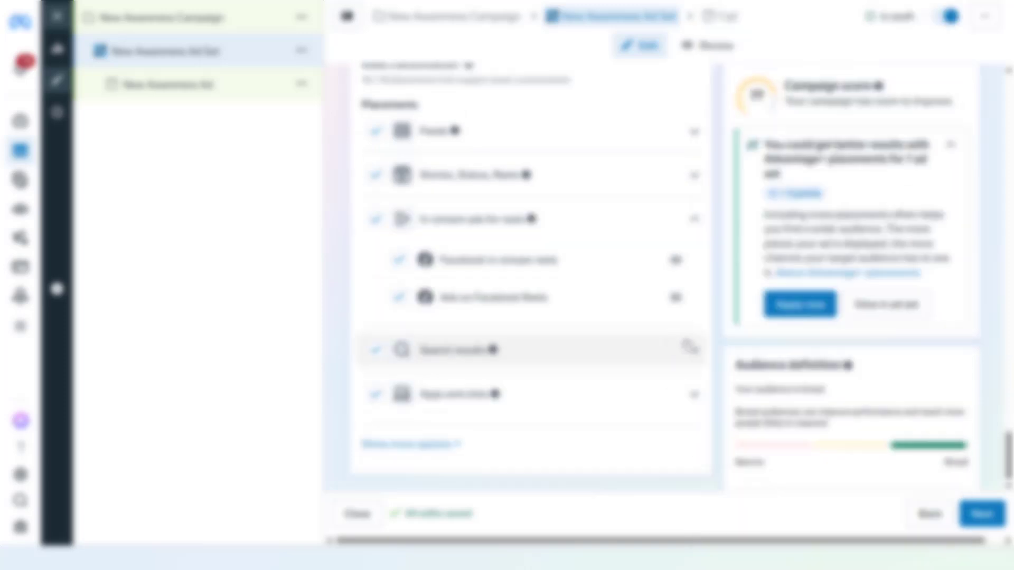
left_click(692, 348)
left_click(693, 390)
left_click(694, 307)
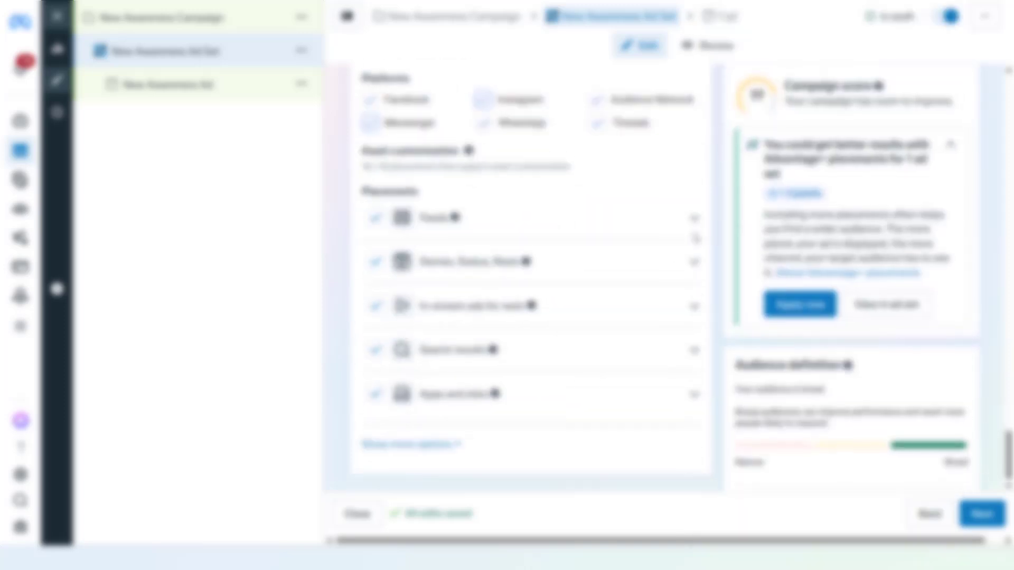
Show more placement options and restrict the specific mobile devices and operating systems to iOS devices only.
left_click(411, 444)
scroll(423, 412, "down", 4)
left_click(441, 298)
left_click(434, 379)
scroll(467, 348, "down", 4)
left_click(448, 257)
key("BackSpace")
left_click(468, 366)
left_click(475, 321)
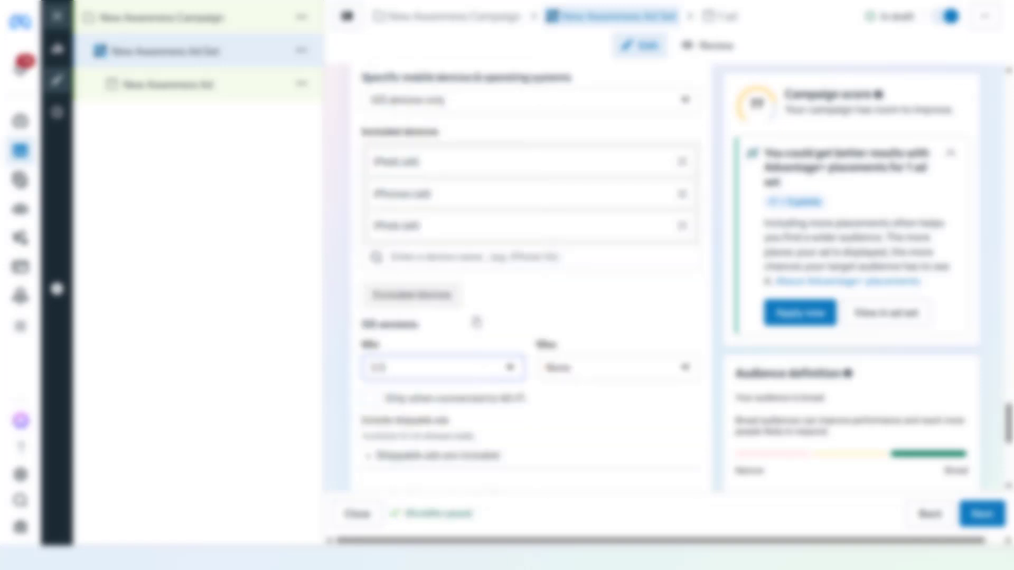
Limit delivery to devices connected to Wi-Fi and open the skippable ads setting for editing.
scroll(475, 321, "down", 1)
left_click(371, 332)
scroll(372, 332, "down", 1)
left_click(674, 290)
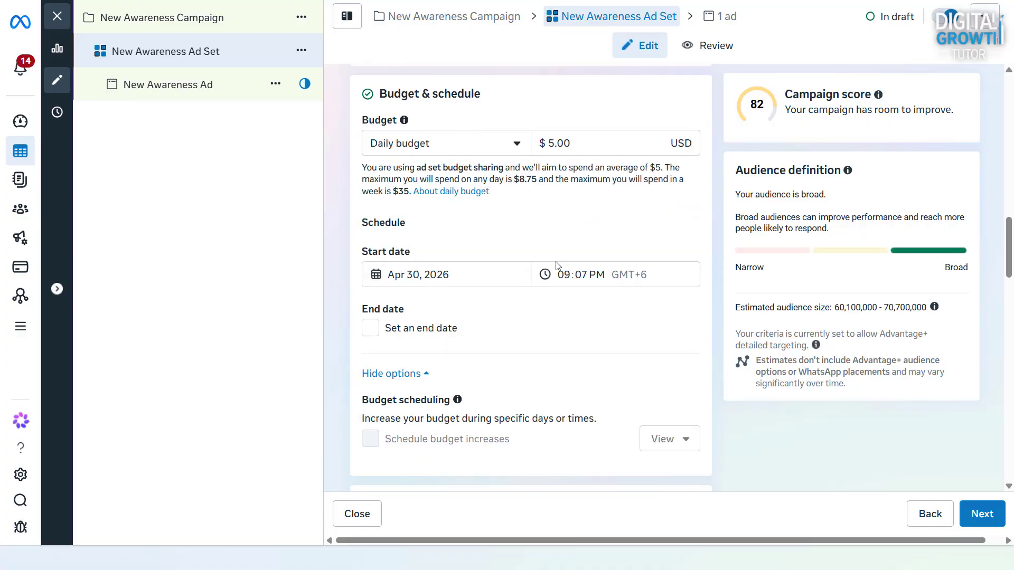
Edit the Advantage+ placements setting of the New Awareness Ad Set and switch it to Manual placements.
scroll(555, 268, "down", 7)
scroll(558, 266, "down", 15)
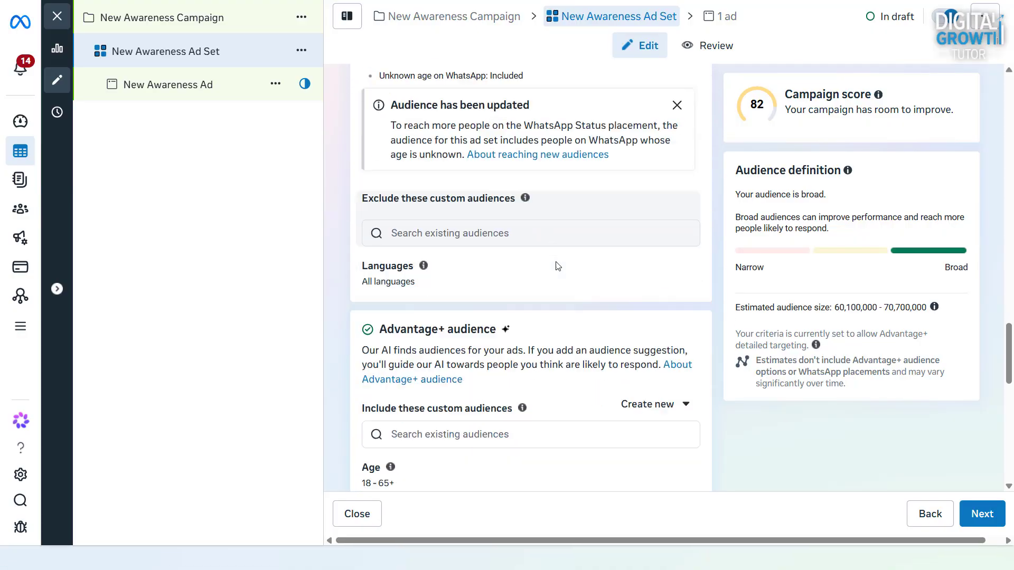
scroll(558, 265, "down", 2)
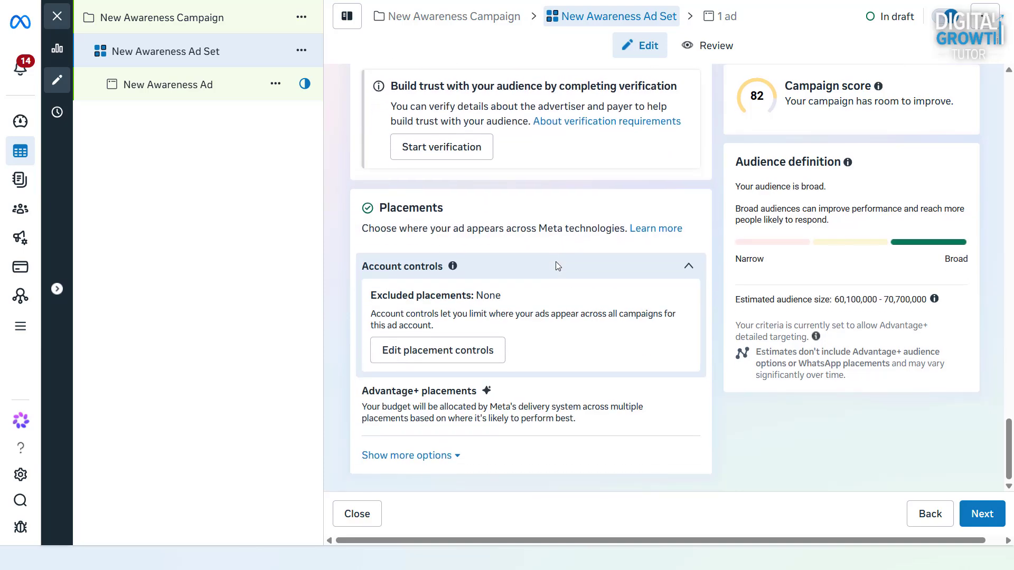
mouse_move(672, 398)
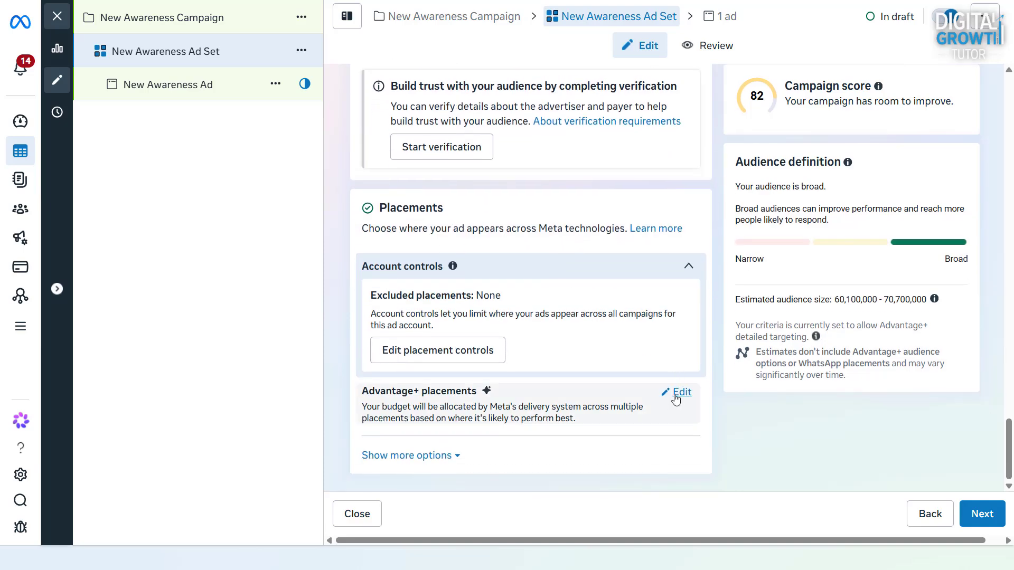
left_click(676, 396)
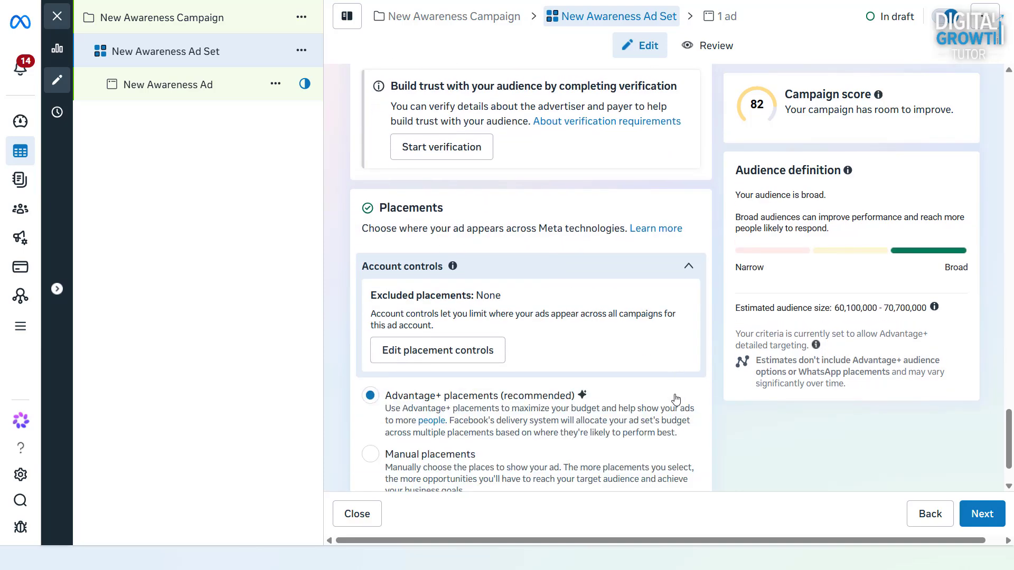
scroll(673, 399, "down", 1)
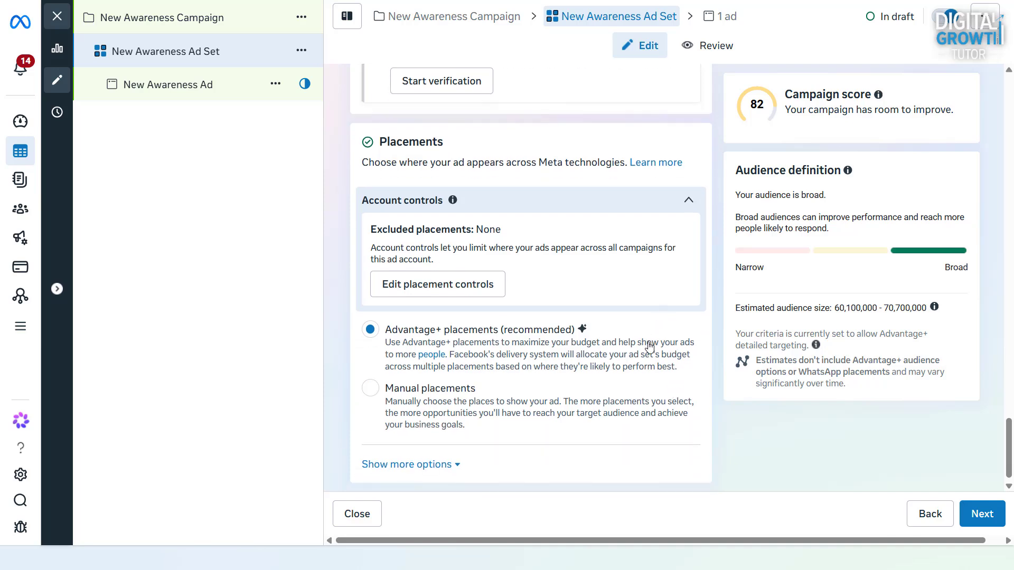
triple_click(520, 331)
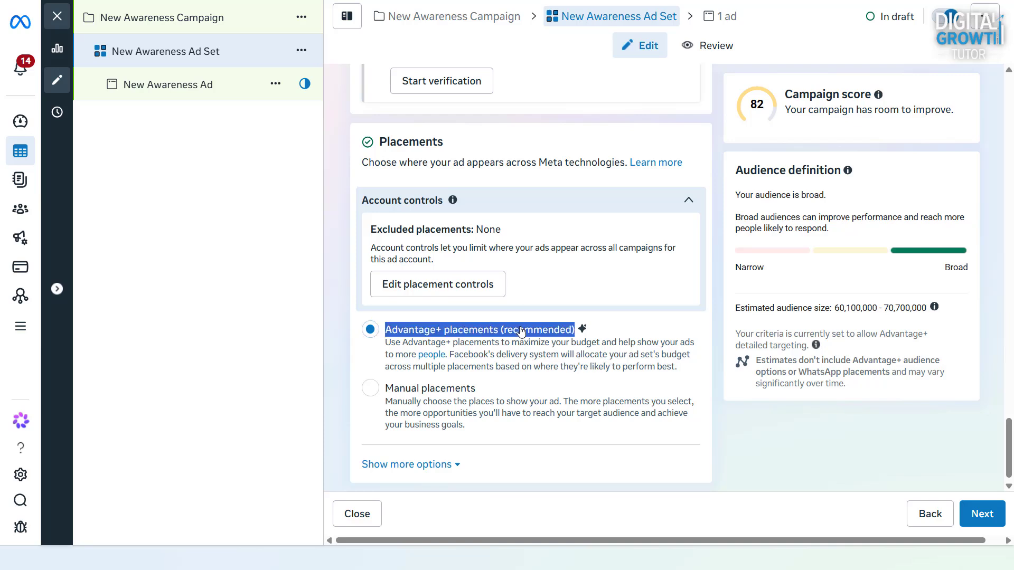
left_click(520, 331)
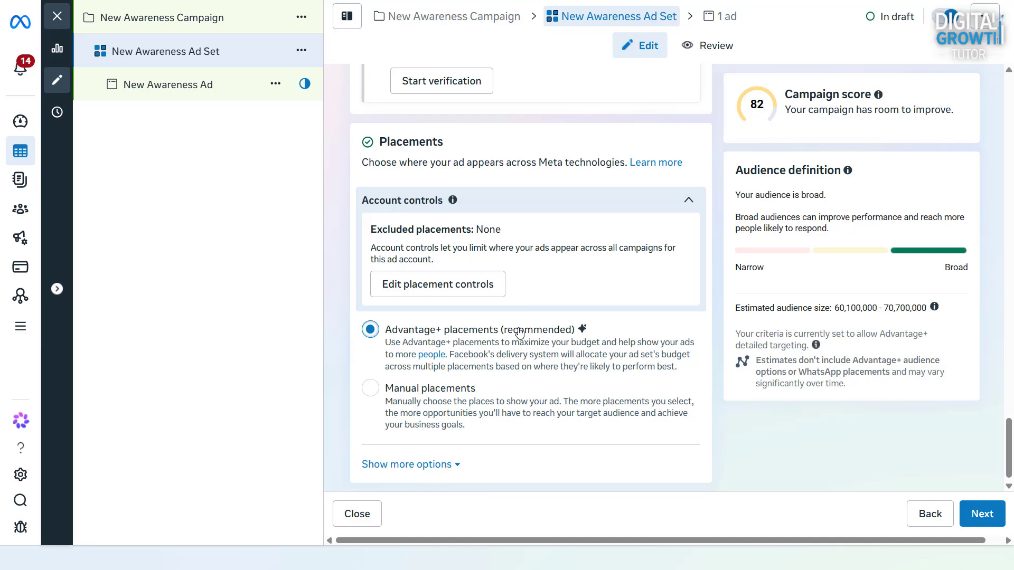
left_click(370, 389)
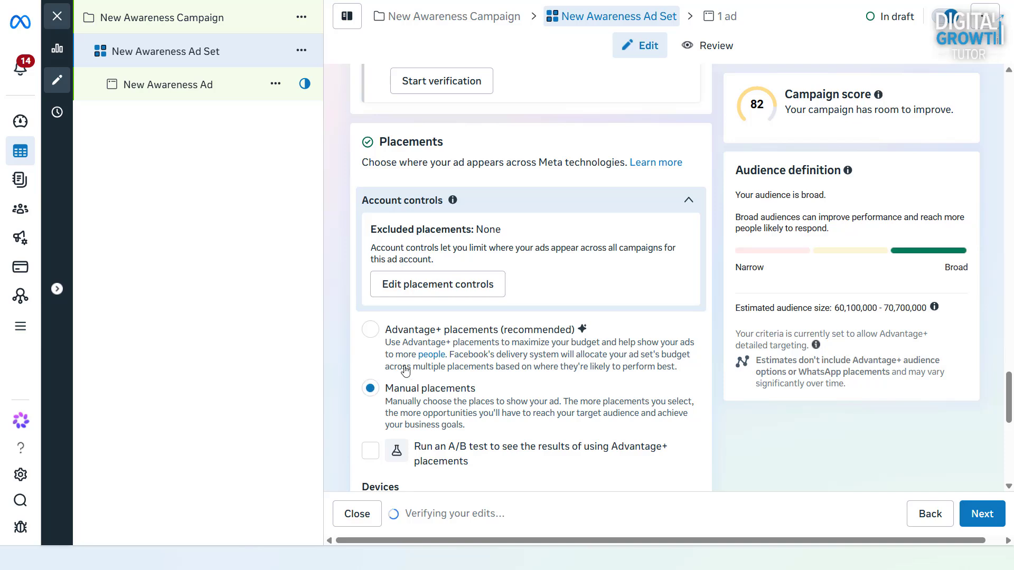
Open the Devices setting for editing, try targeting Desktop only, and restore Mobile.
scroll(510, 389, "down", 1)
scroll(536, 348, "down", 1)
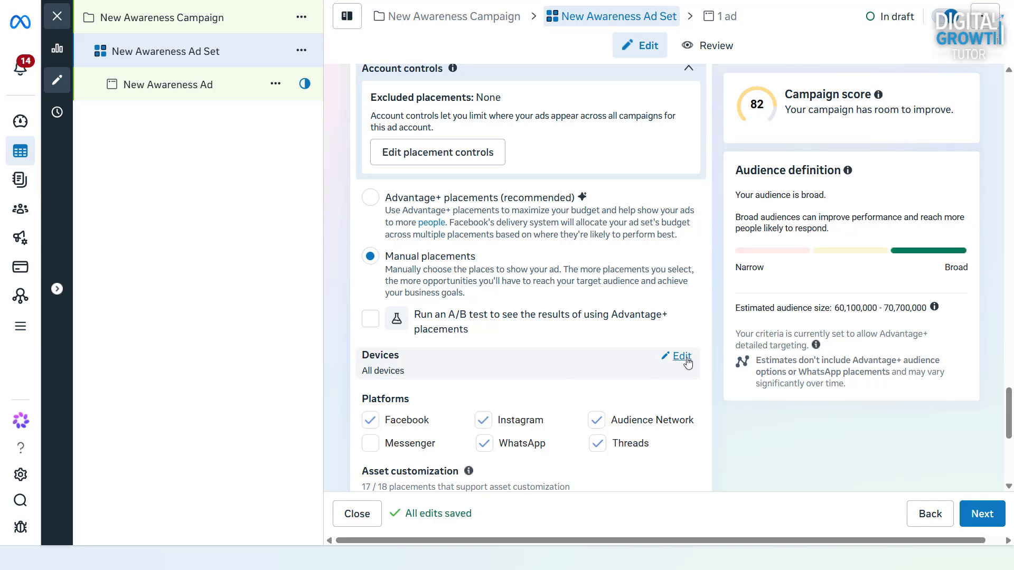
left_click(681, 357)
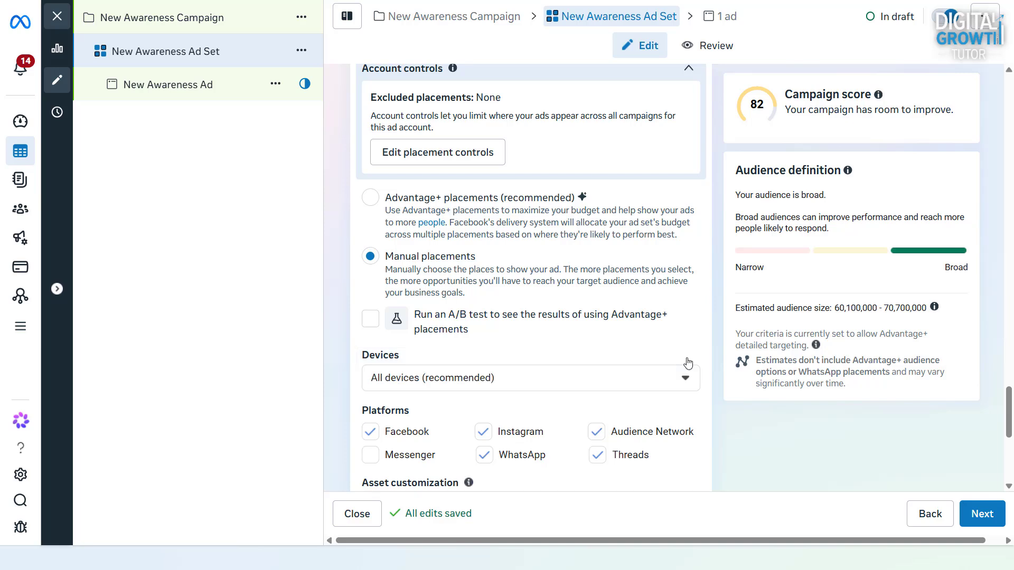
scroll(687, 363, "down", 1)
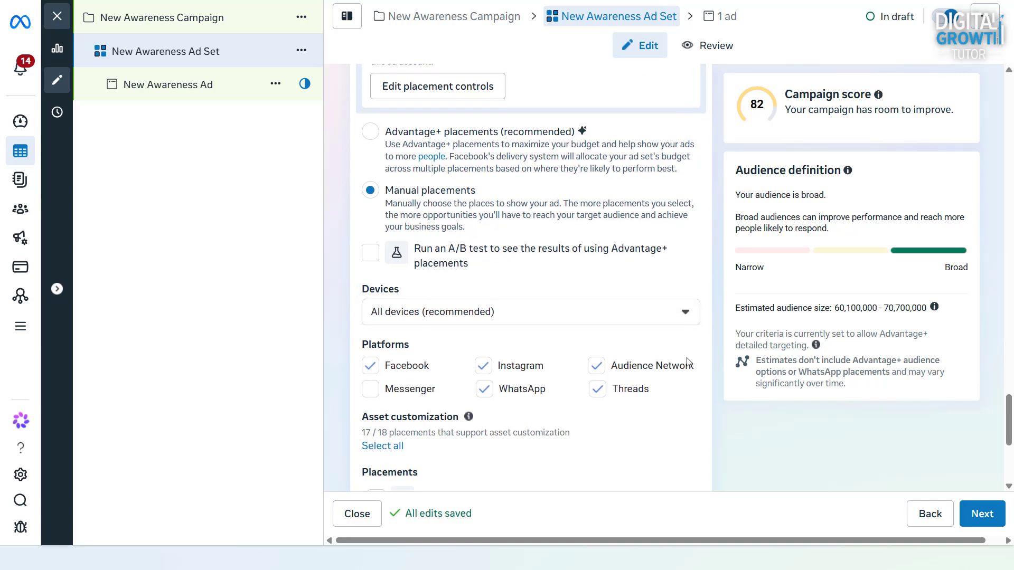
left_click(662, 315)
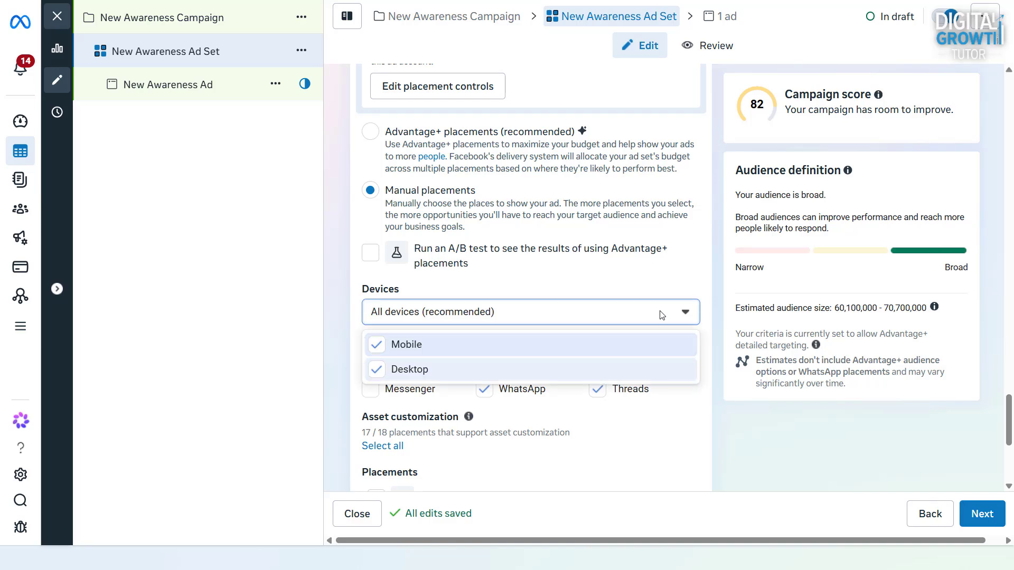
left_click(376, 368)
left_click(376, 369)
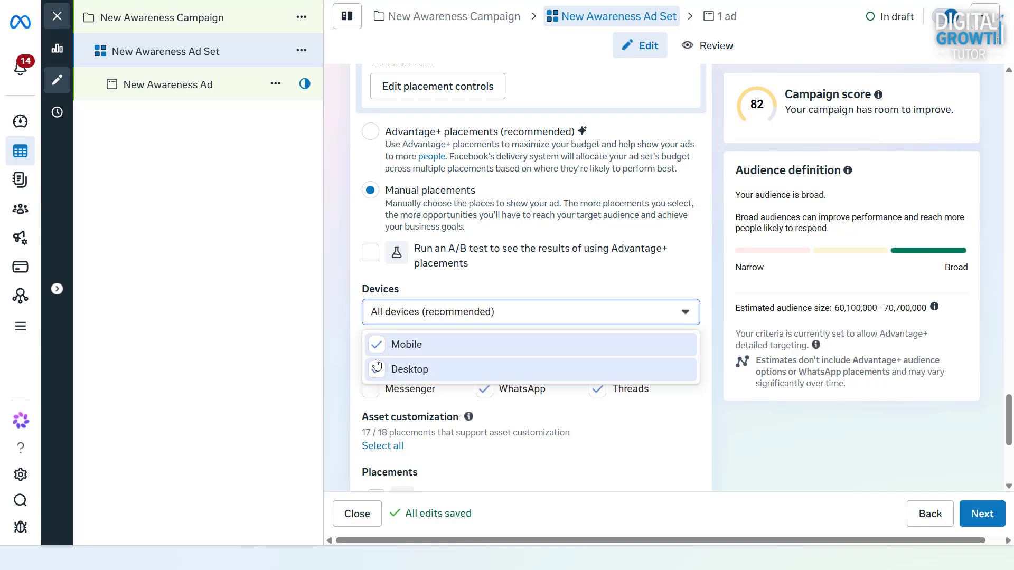
left_click(375, 346)
left_click(375, 346)
left_click(376, 345)
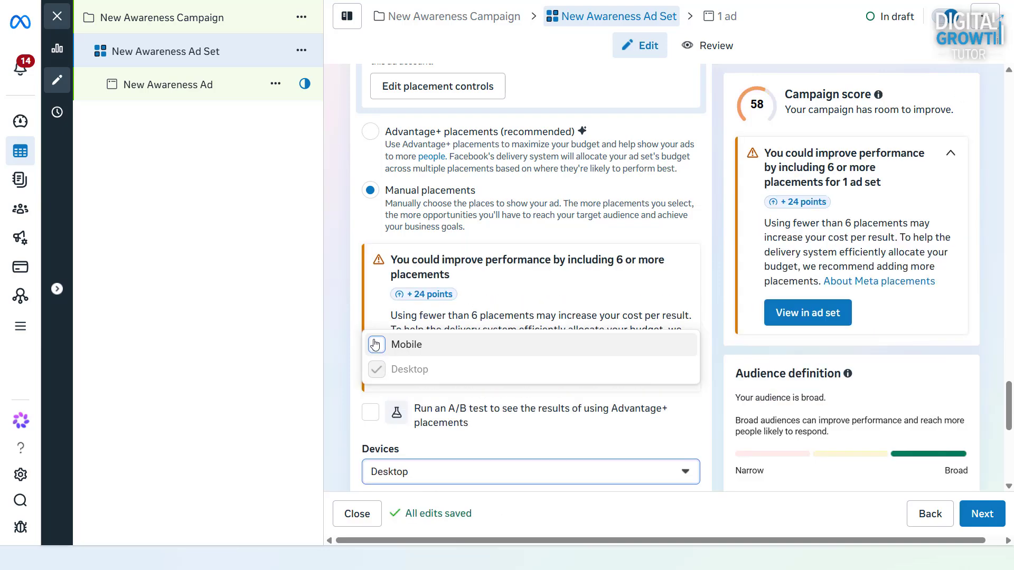
left_click(375, 346)
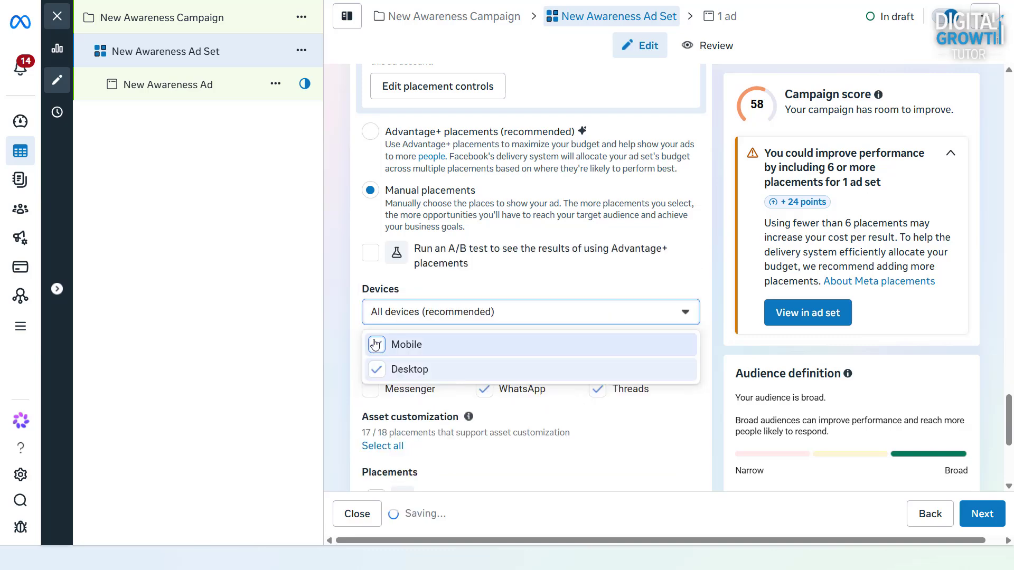
Try targeting Mobile devices only, and restore the selection to all devices.
left_click(377, 372)
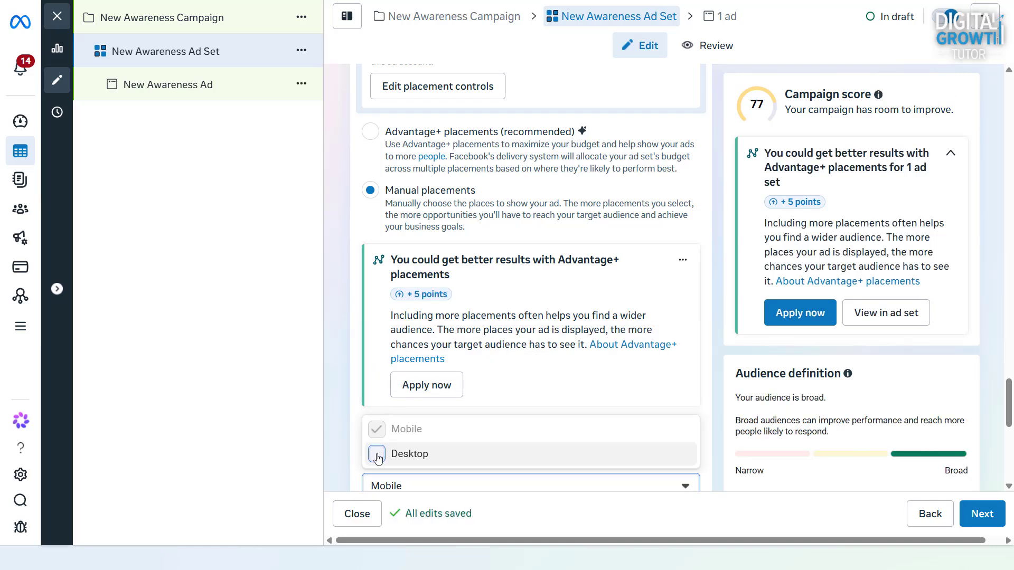
left_click(377, 456)
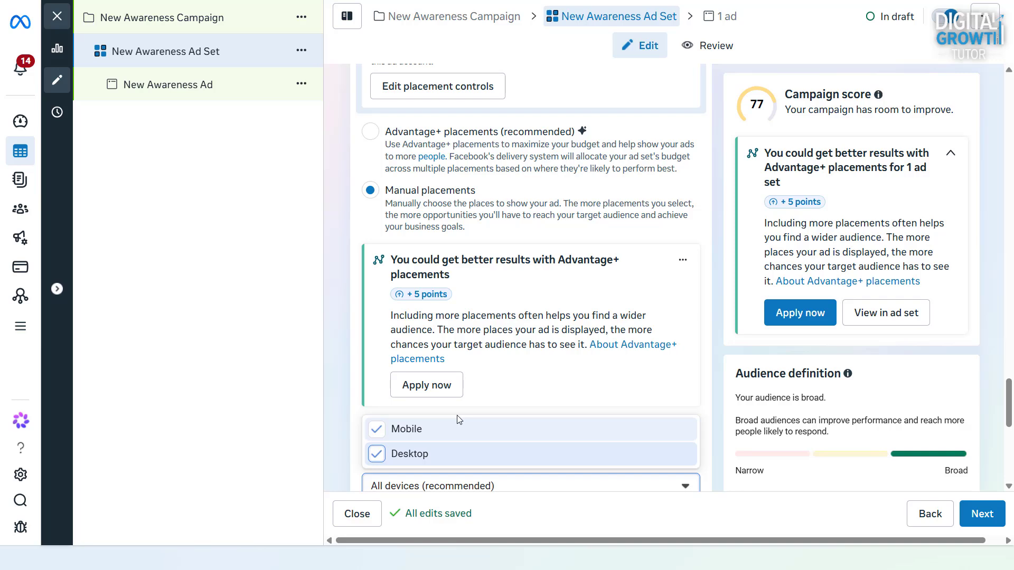
left_click(353, 432)
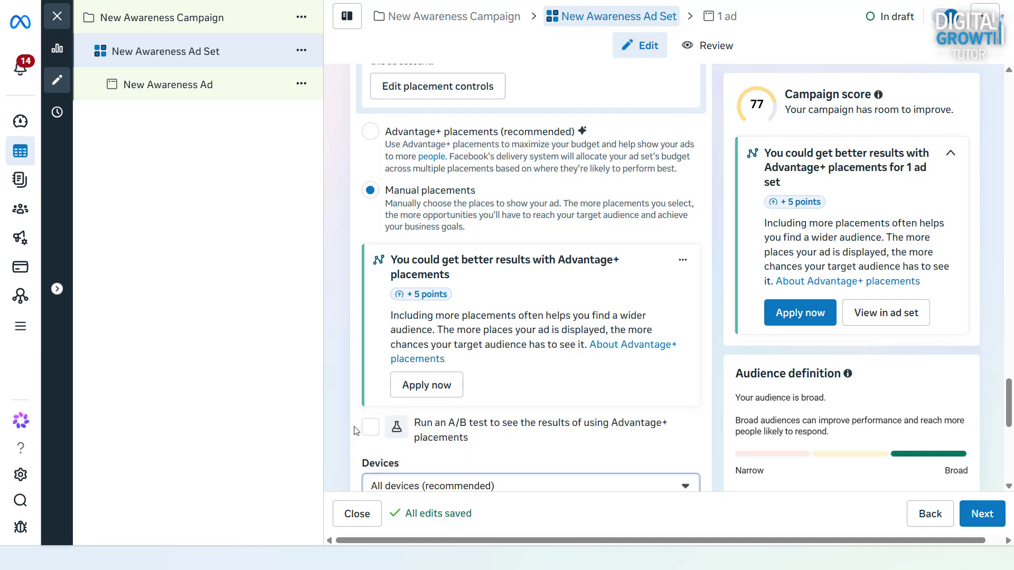
Turn the Instagram platform off and on again, and add Messenger to the selected platforms.
scroll(354, 430, "down", 3)
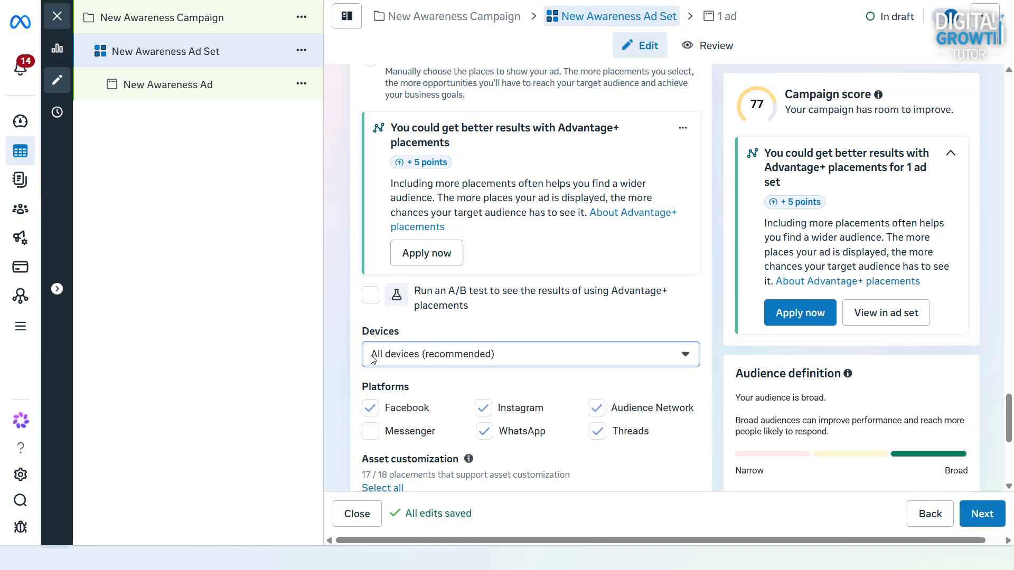
scroll(373, 359, "down", 1)
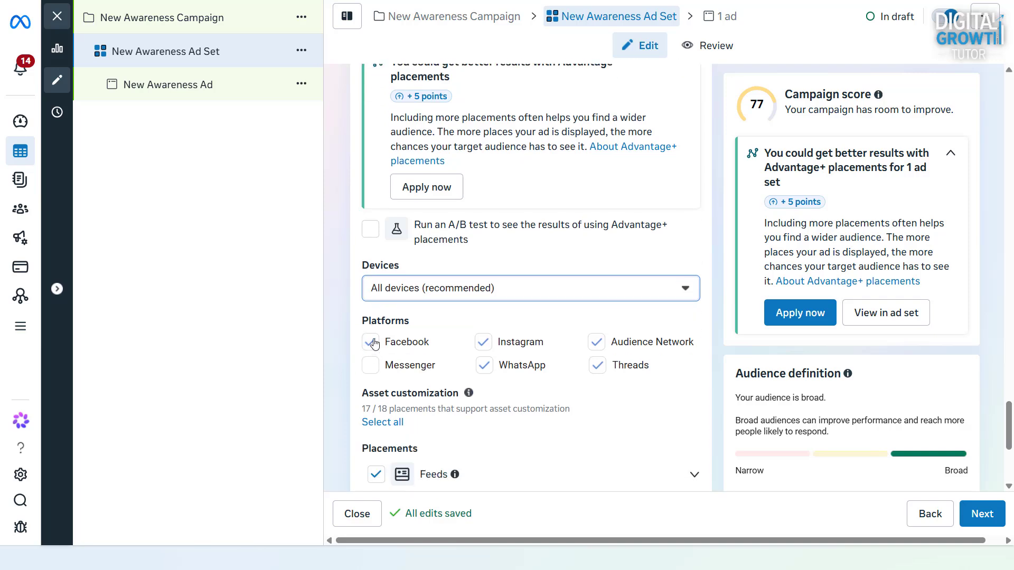
left_click(485, 346)
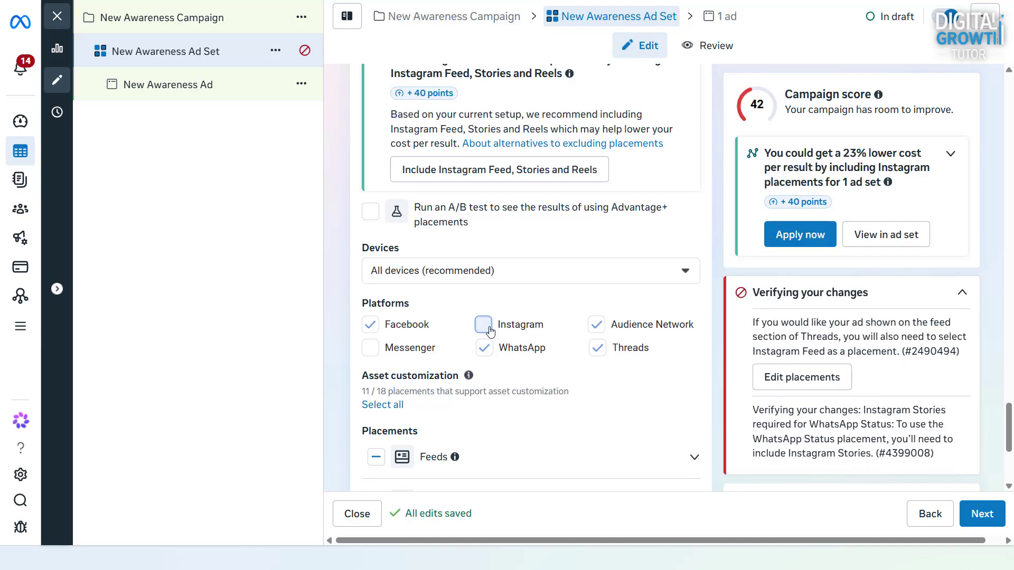
left_click(490, 331)
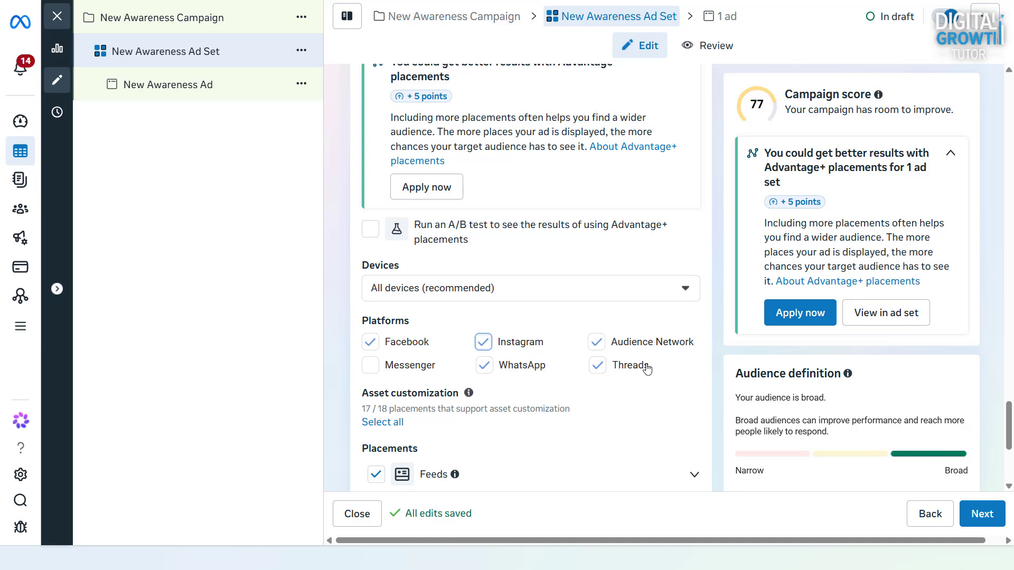
left_click(372, 367)
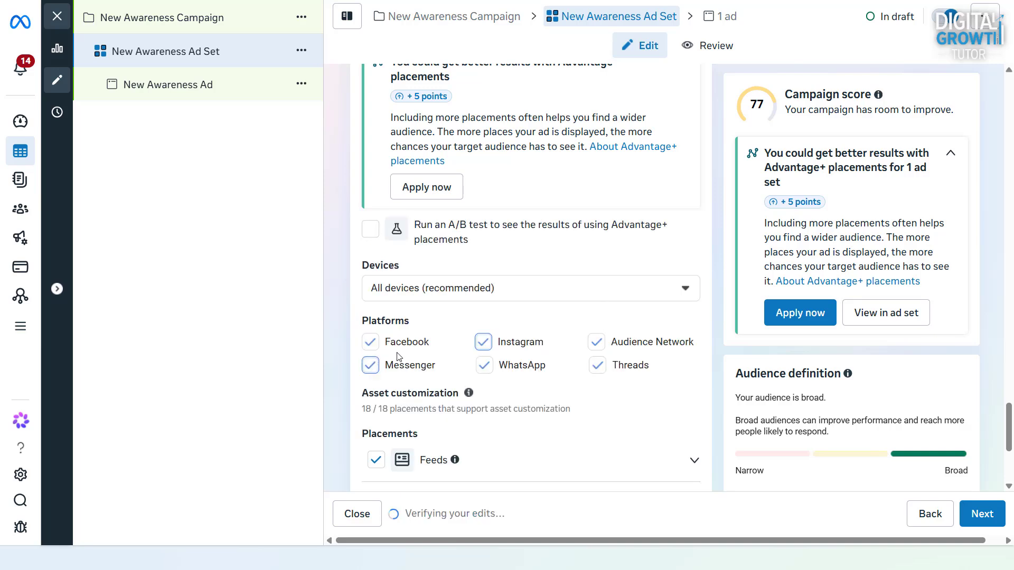
Expand the Feeds placements, review the individual feed options, and preview the Facebook Feed placement.
scroll(401, 354, "down", 1)
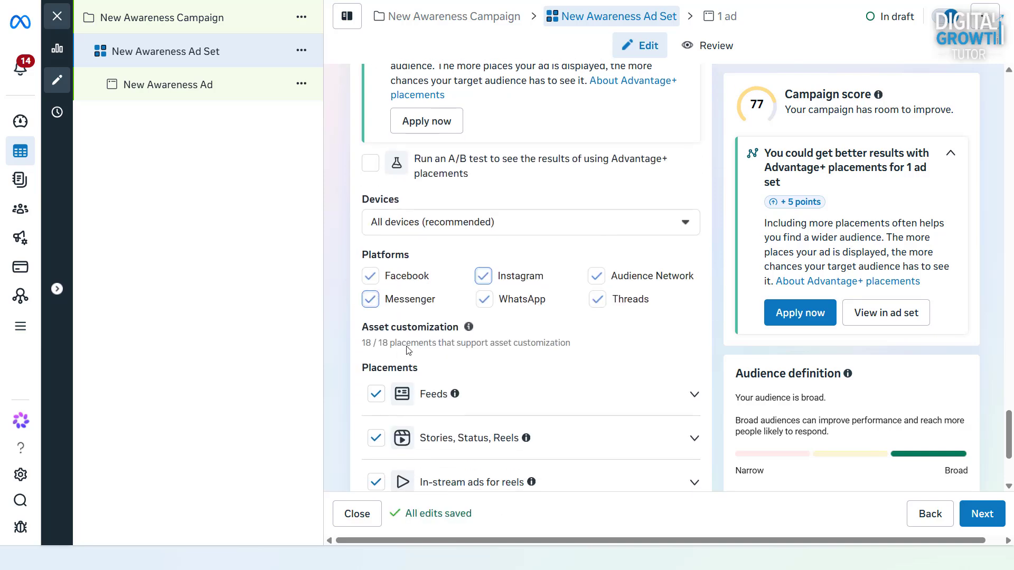
scroll(410, 347, "down", 1)
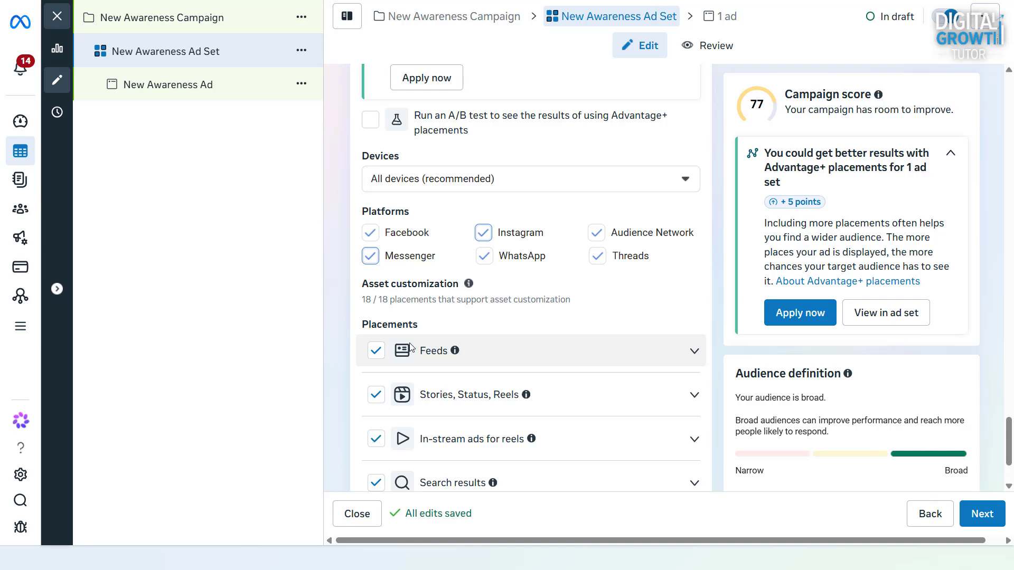
scroll(411, 347, "down", 1)
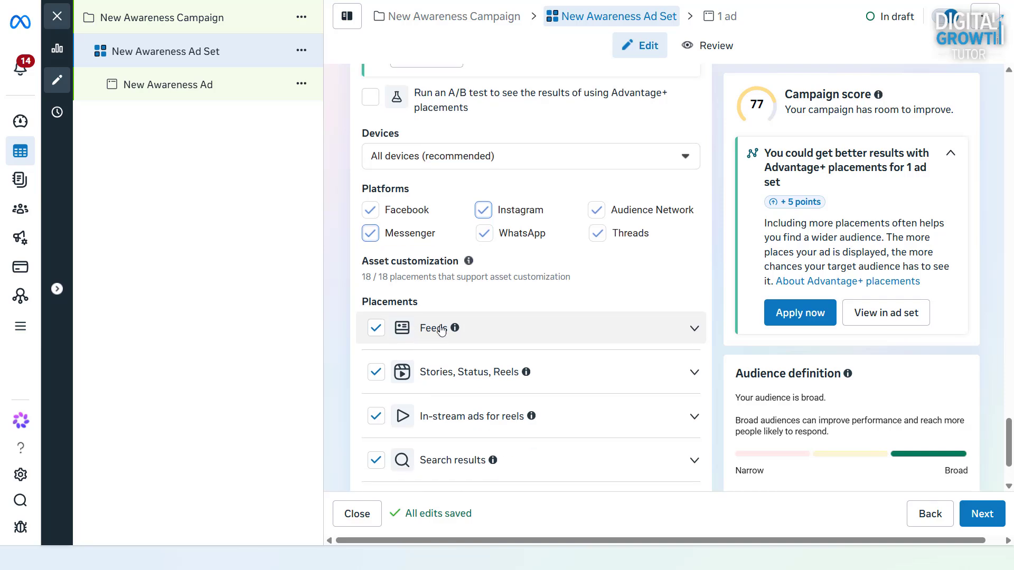
left_click(531, 328)
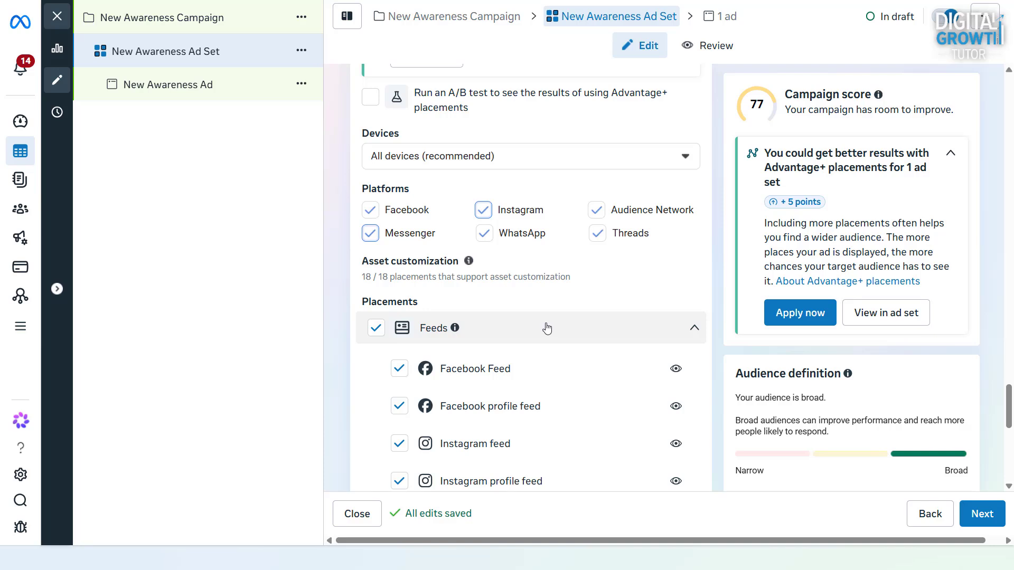
scroll(625, 323, "down", 1)
scroll(625, 319, "down", 2)
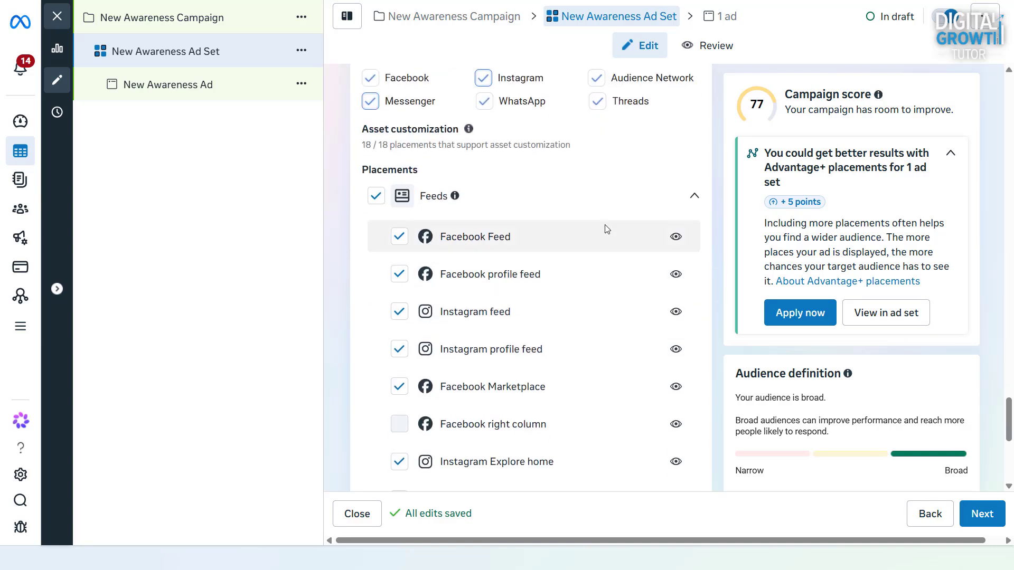
scroll(602, 220, "down", 1)
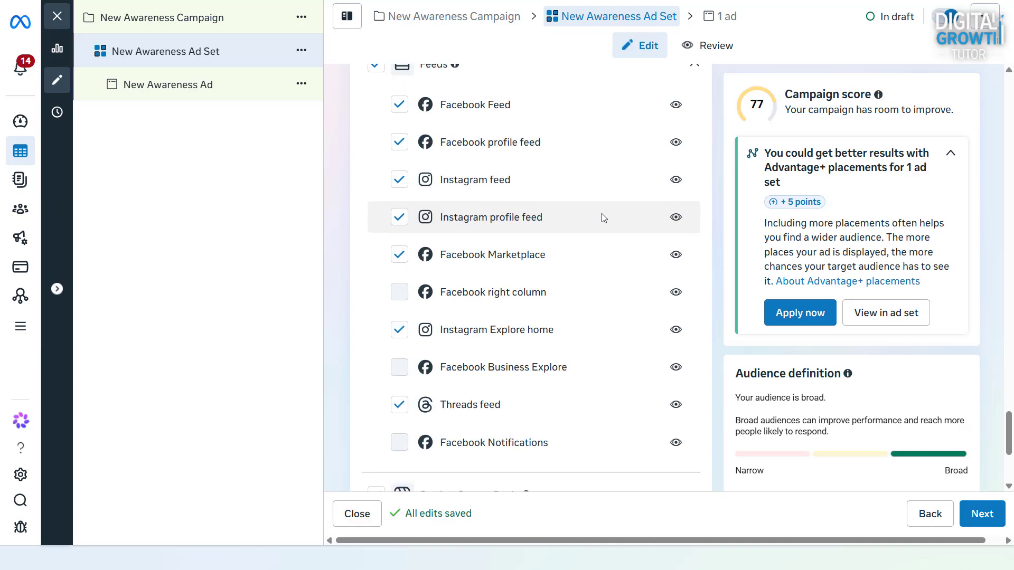
scroll(602, 217, "up", 1)
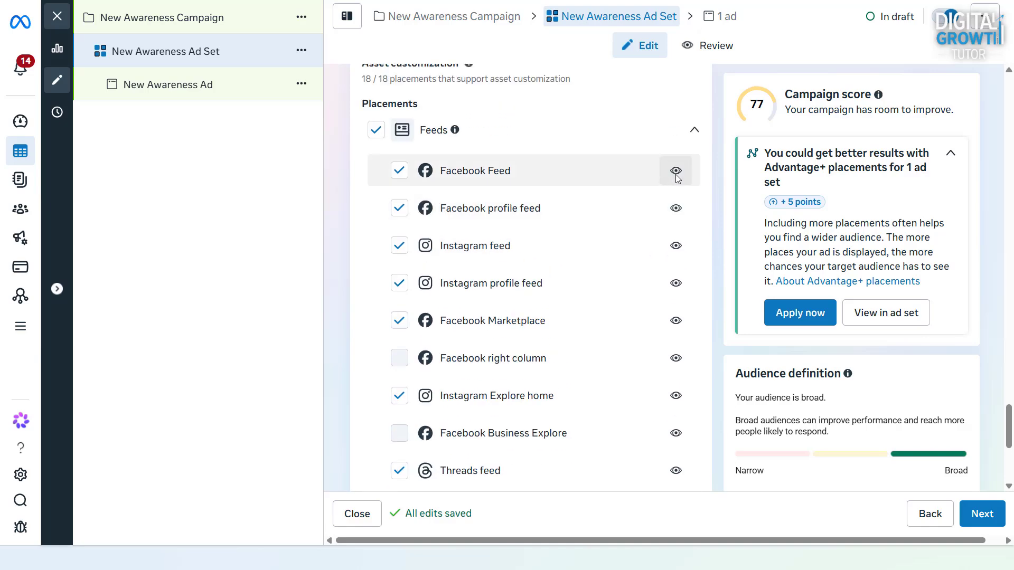
mouse_move(676, 176)
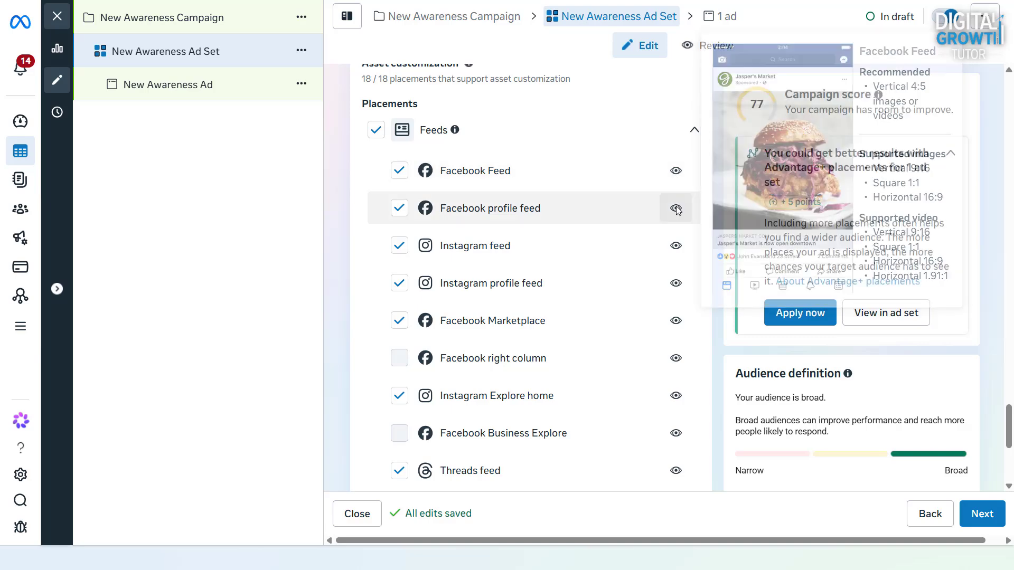
Preview the remaining Feeds placements one by one, from Facebook profile feed through Threads feed to Facebook Notifications.
mouse_move(676, 210)
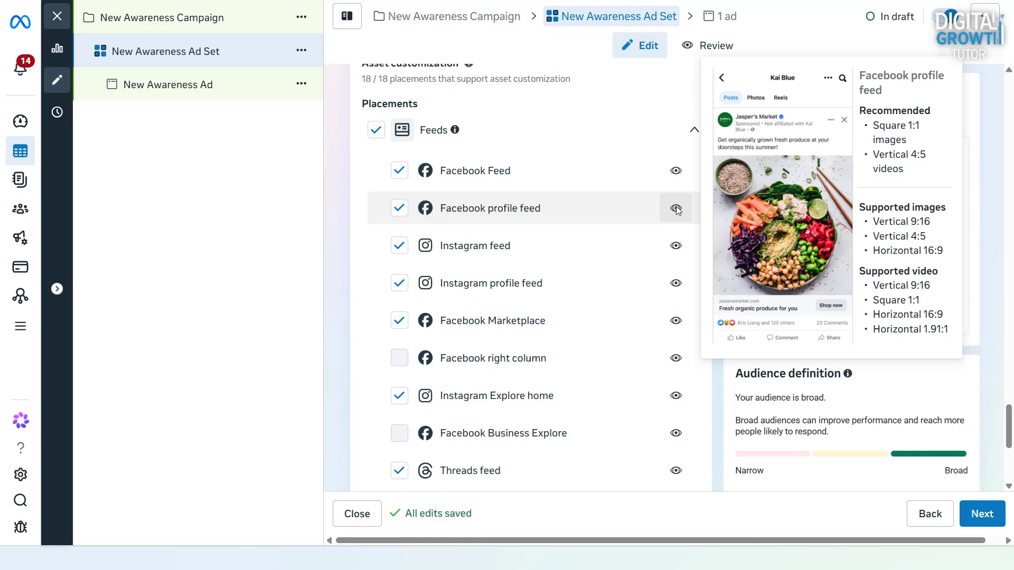
mouse_move(674, 244)
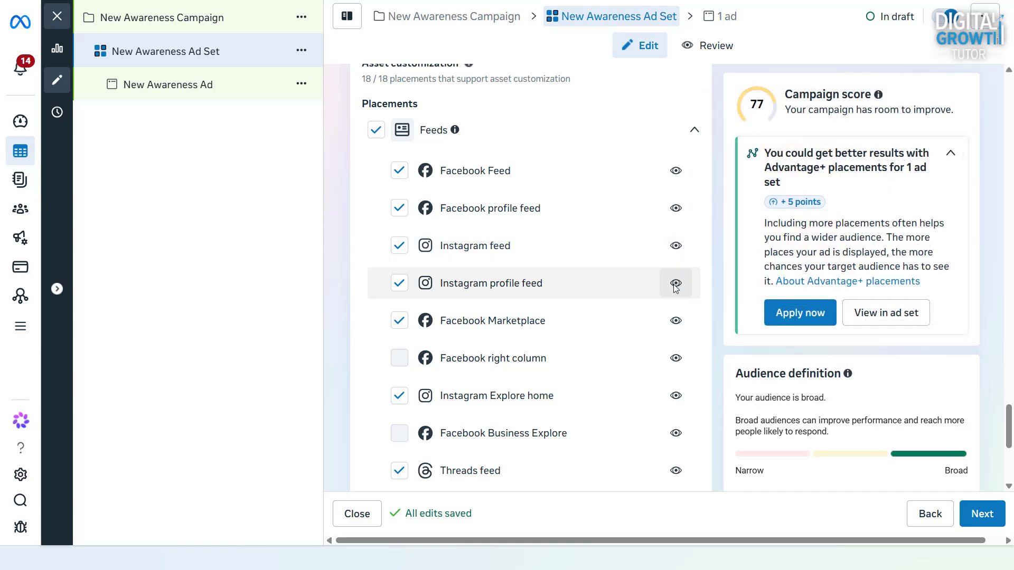
mouse_move(675, 286)
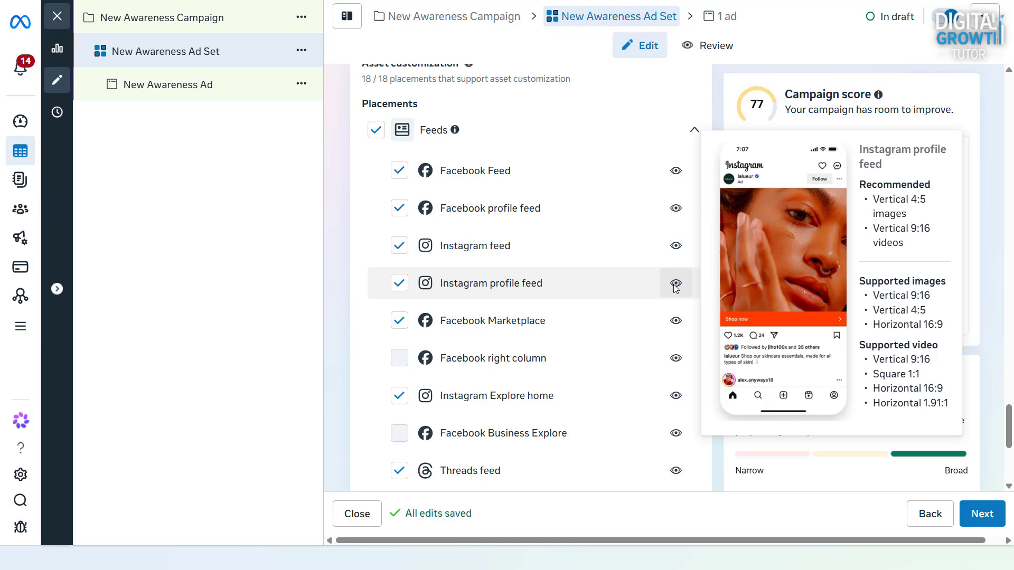
mouse_move(676, 323)
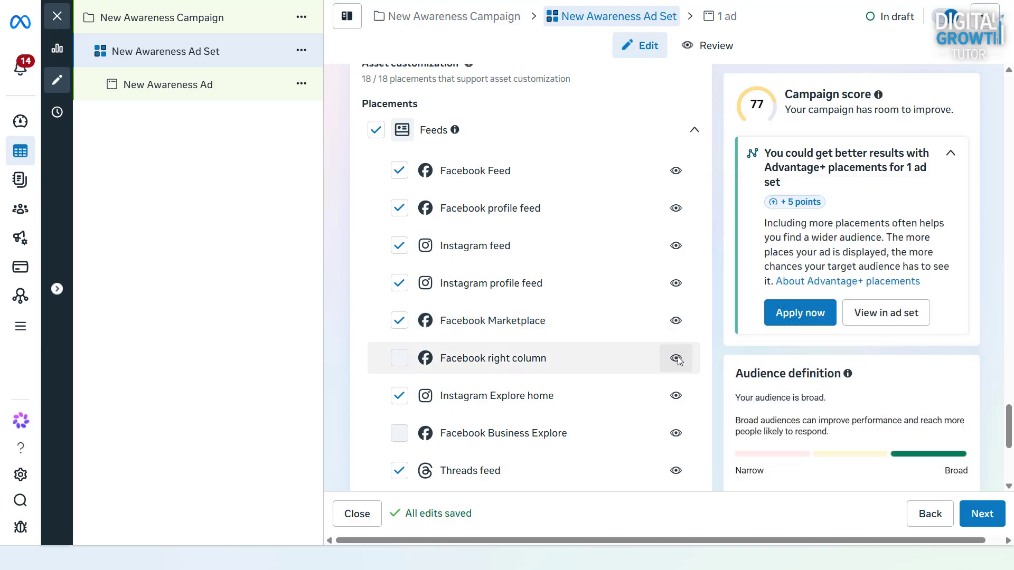
mouse_move(678, 360)
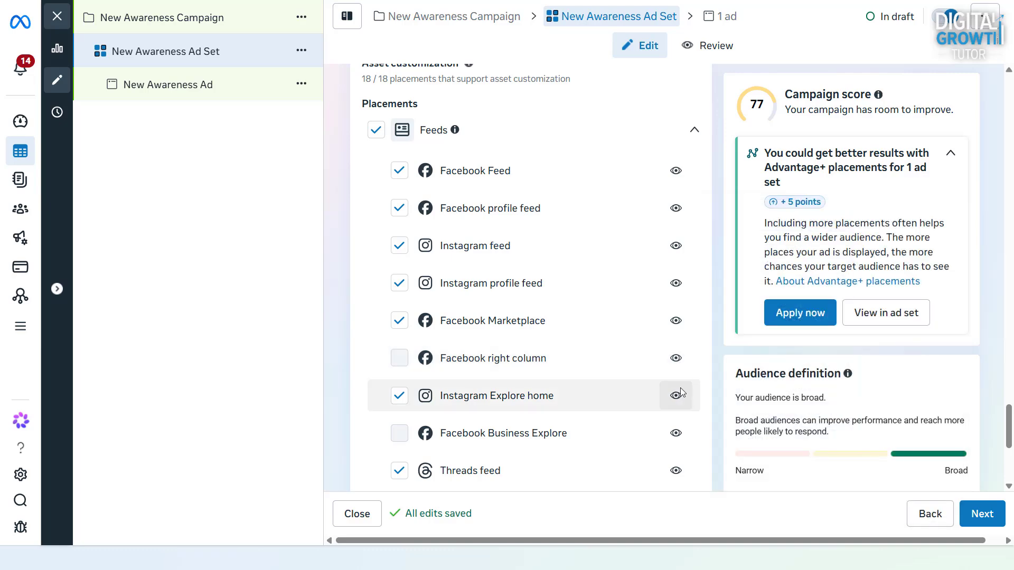
mouse_move(681, 392)
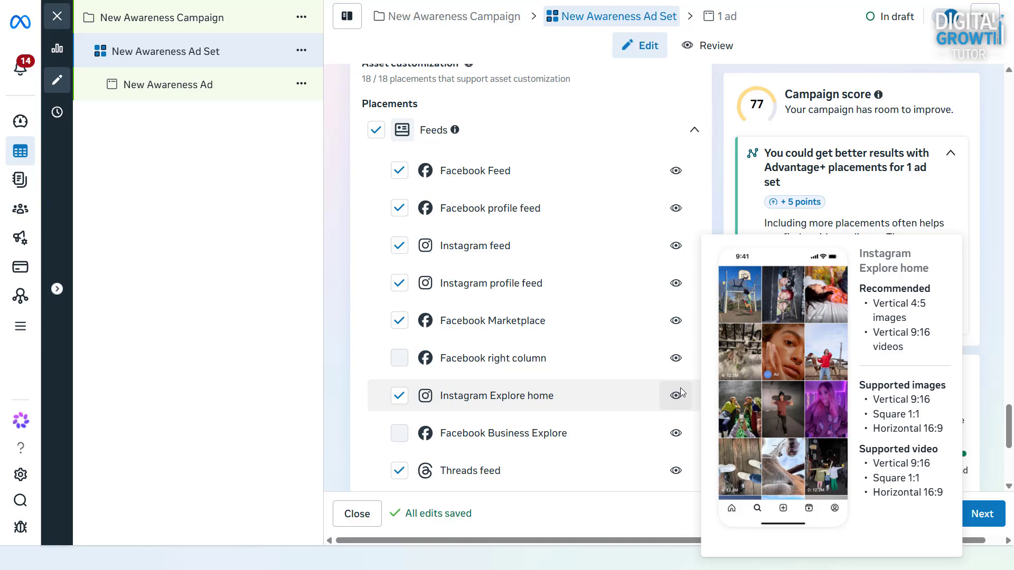
mouse_move(682, 433)
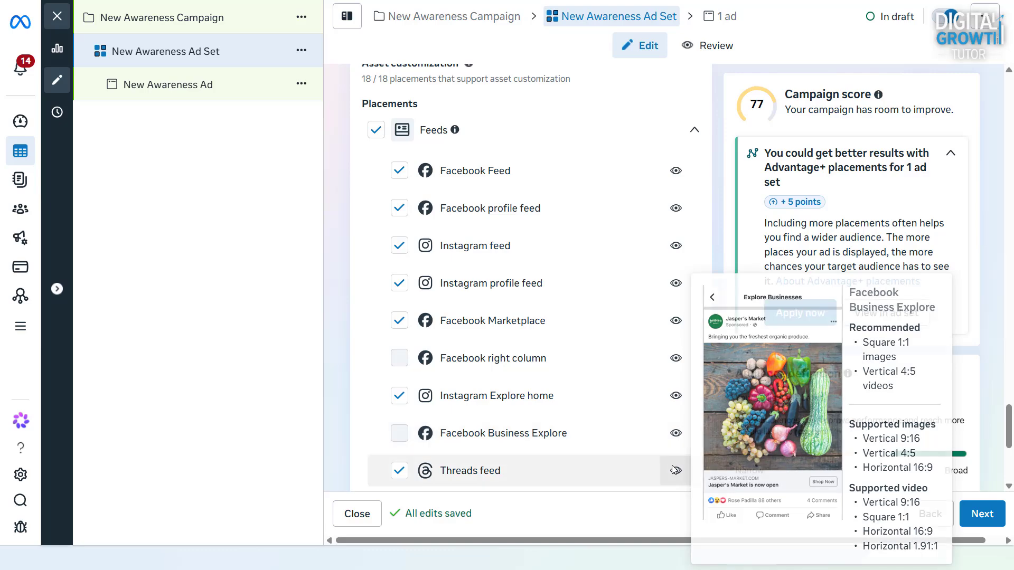
mouse_move(674, 472)
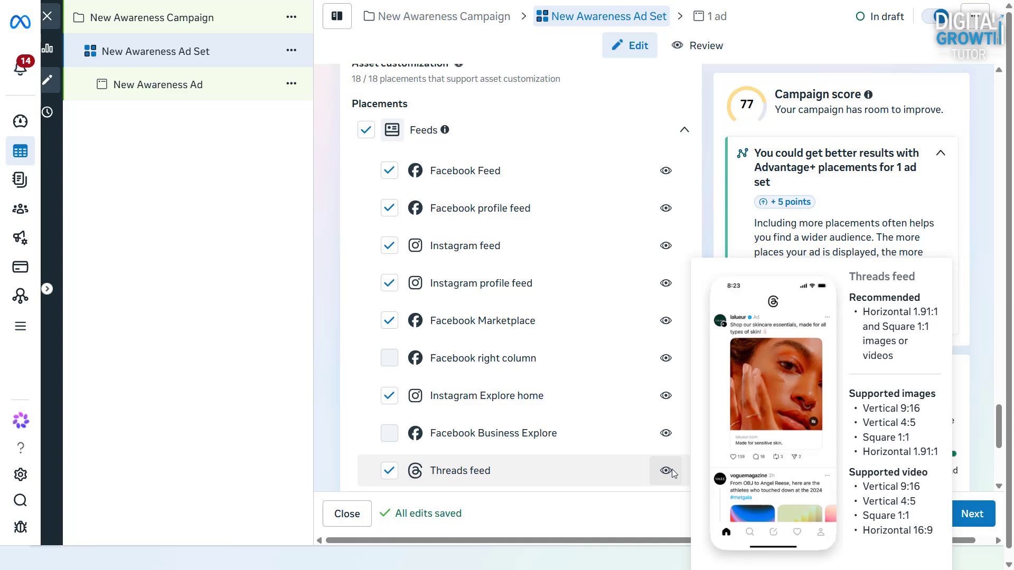
scroll(672, 469, "down", 2)
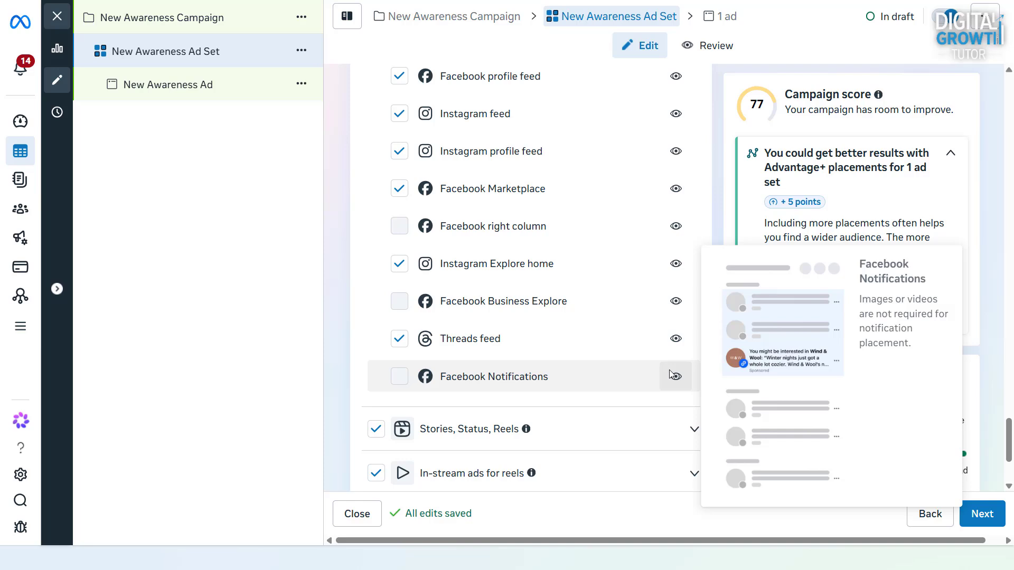
Expand the Stories, Status, Reels placements and preview each one, from Instagram Stories to WhatsApp Status.
scroll(669, 422, "down", 2)
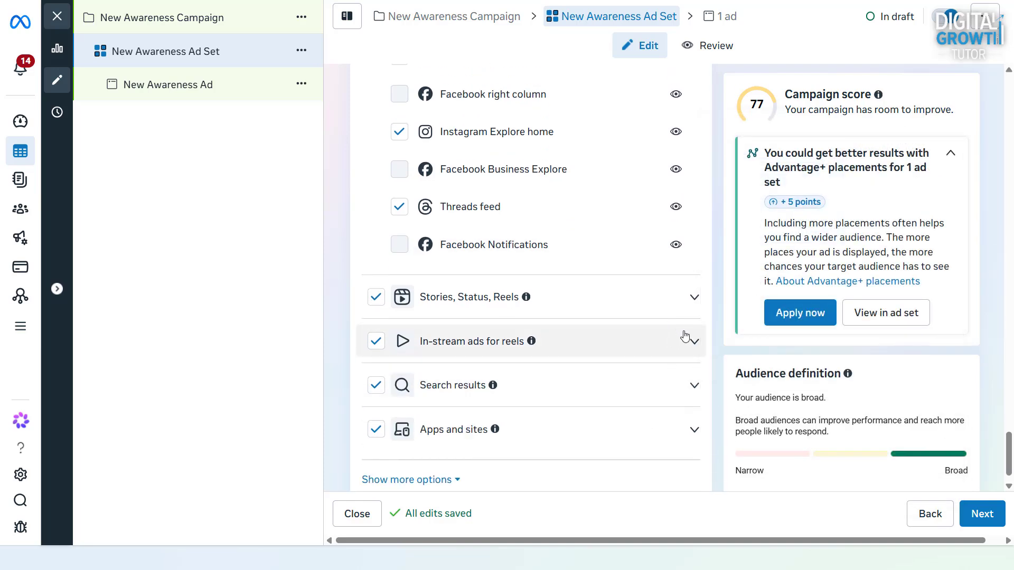
left_click(687, 306)
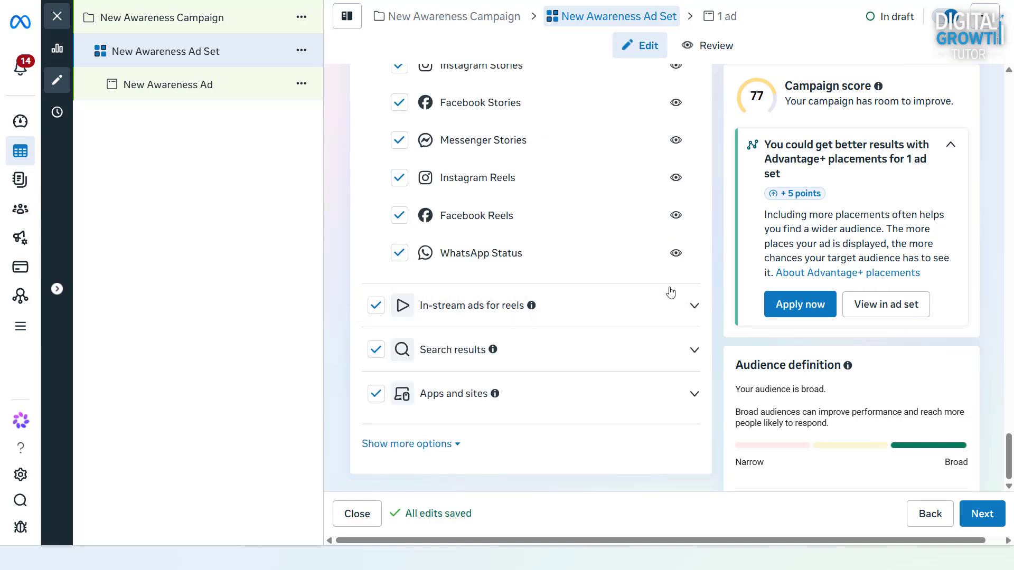
scroll(669, 299, "up", 2)
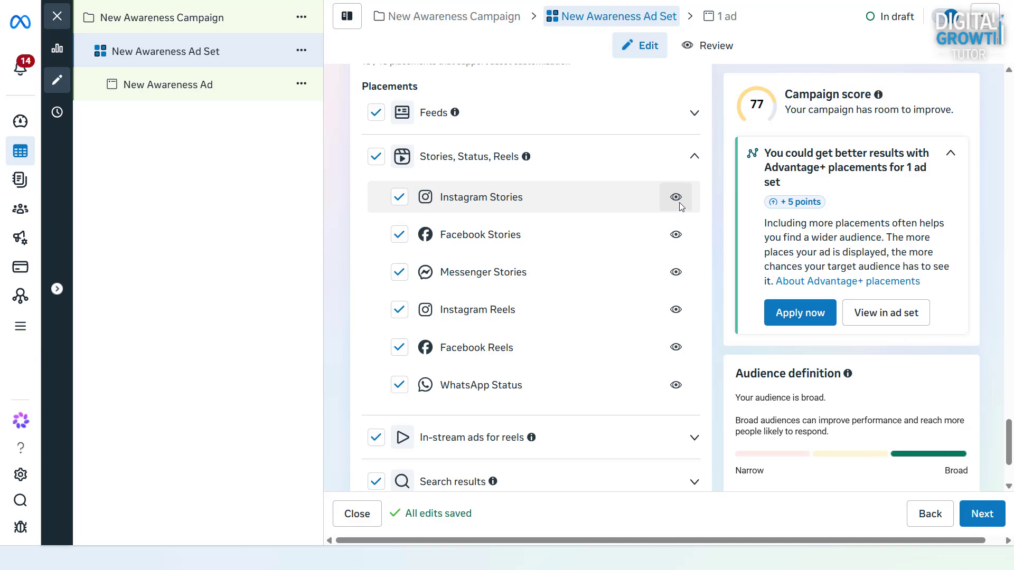
mouse_move(679, 202)
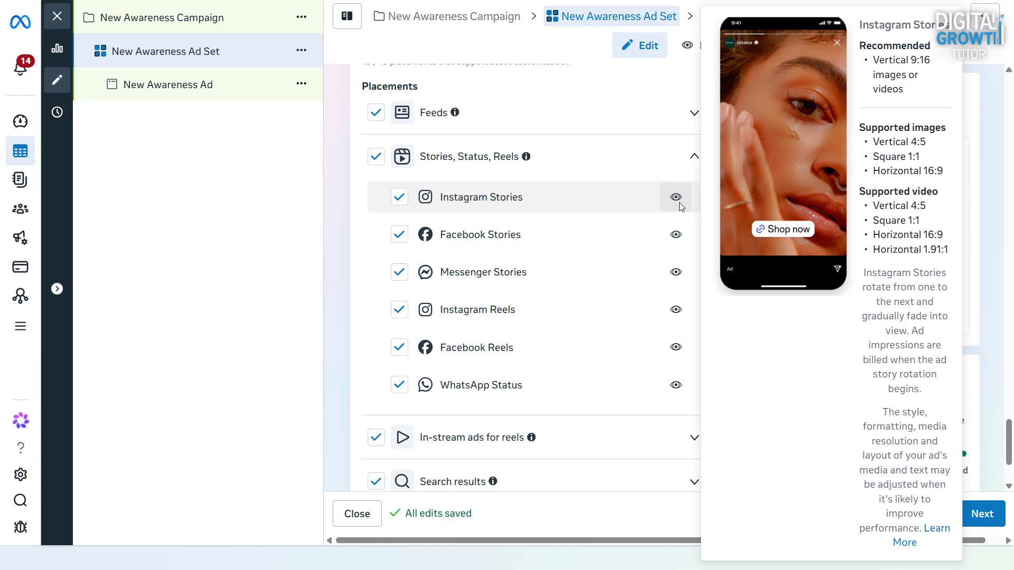
mouse_move(675, 235)
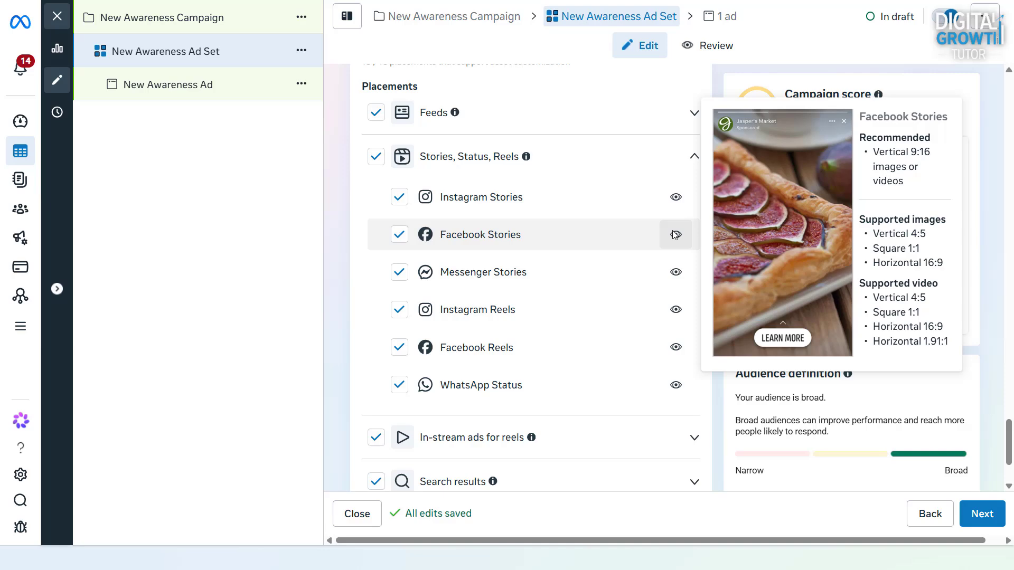
mouse_move(675, 272)
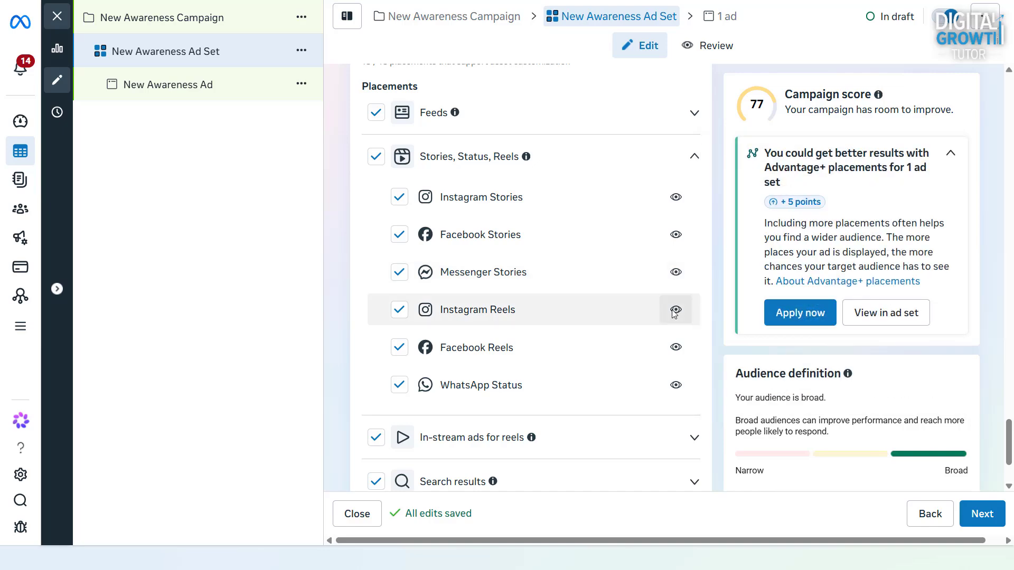
mouse_move(674, 312)
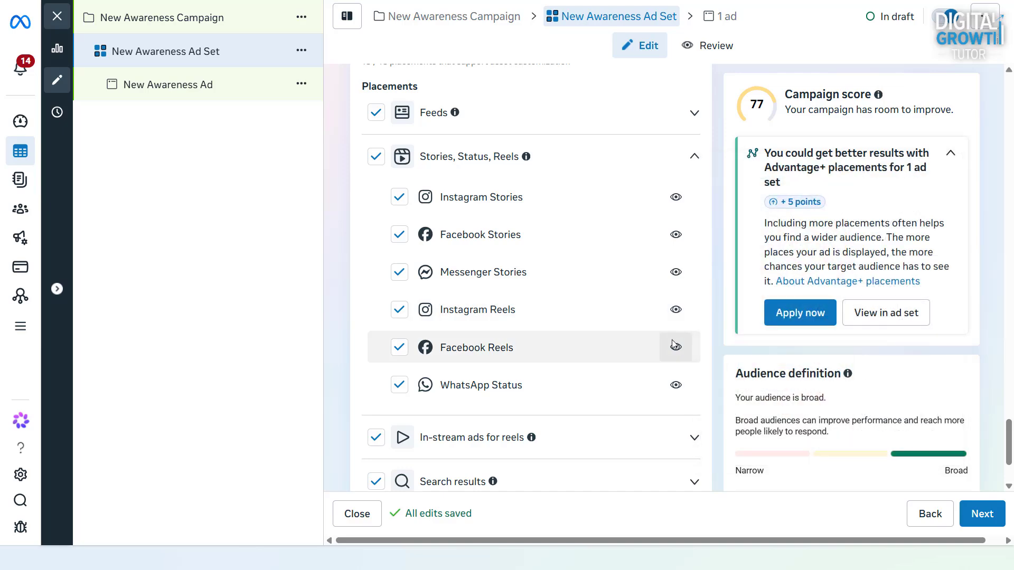
mouse_move(674, 347)
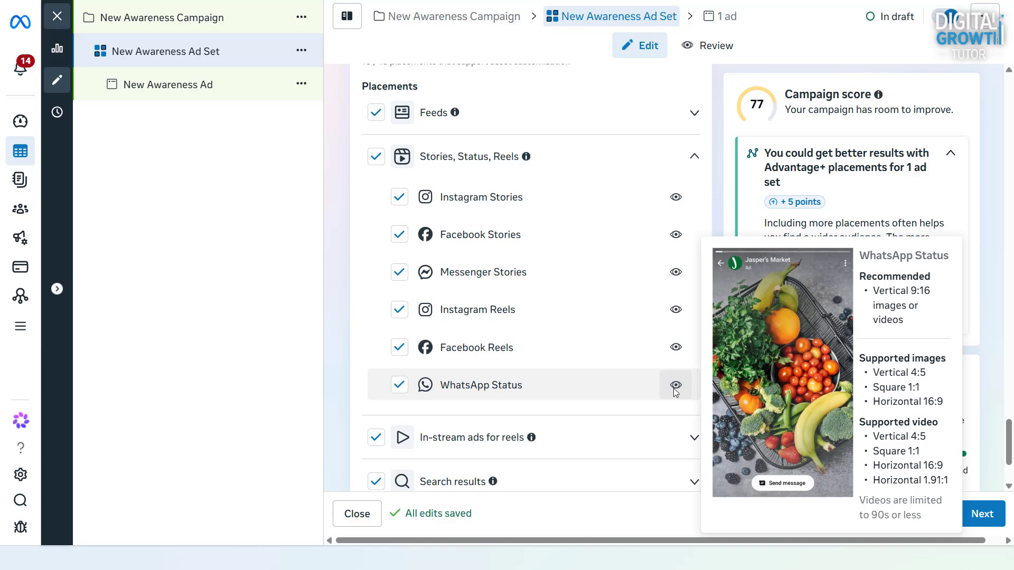
Expand the In-stream ads for reels and Search results placement groups and preview their individual placements.
left_click(671, 442)
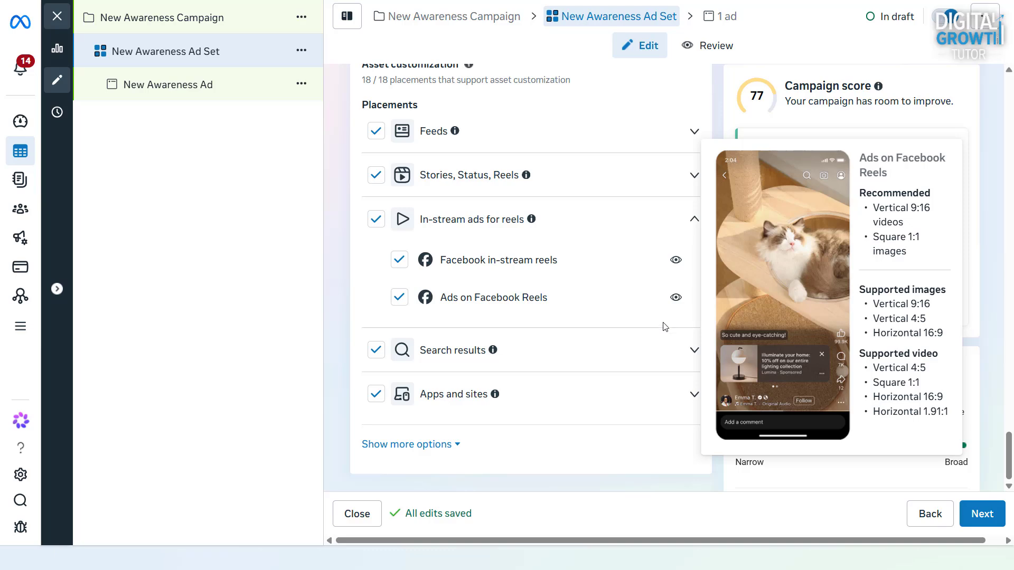
left_click(687, 346)
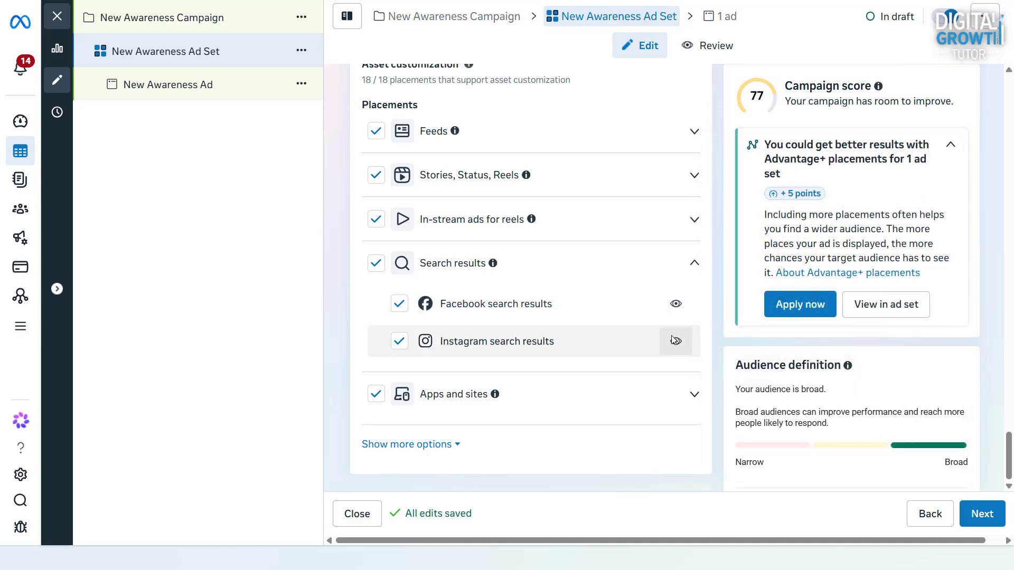
mouse_move(674, 340)
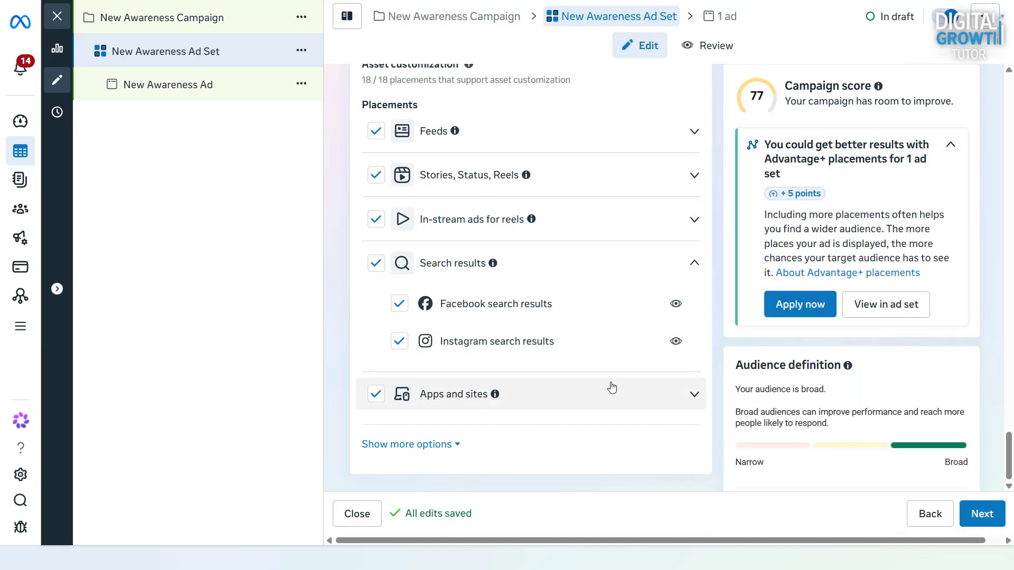
Expand the Apps and sites placements, preview Audience Network rewarded videos, and collapse the group again.
left_click(611, 392)
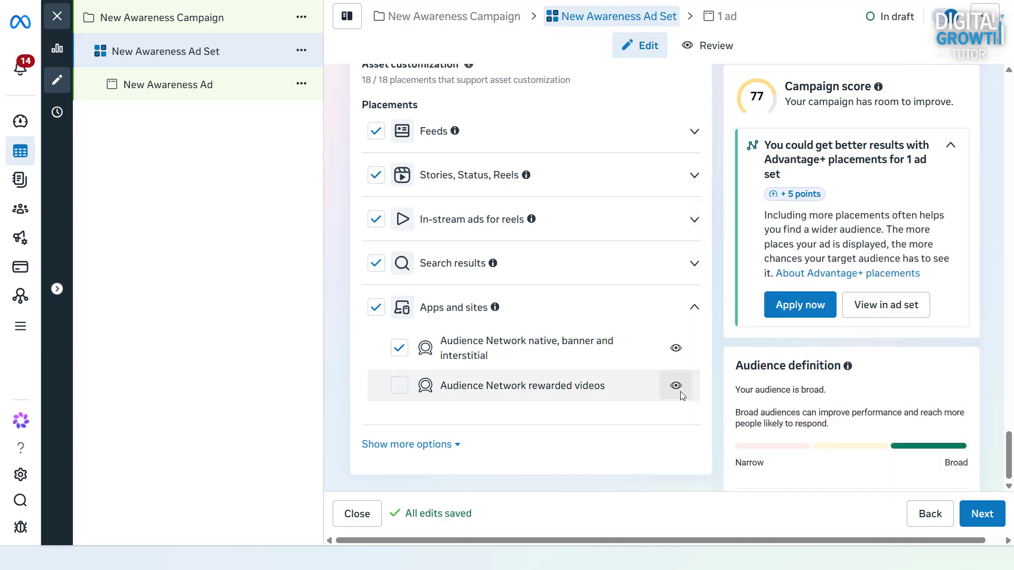
mouse_move(675, 386)
left_click(694, 306)
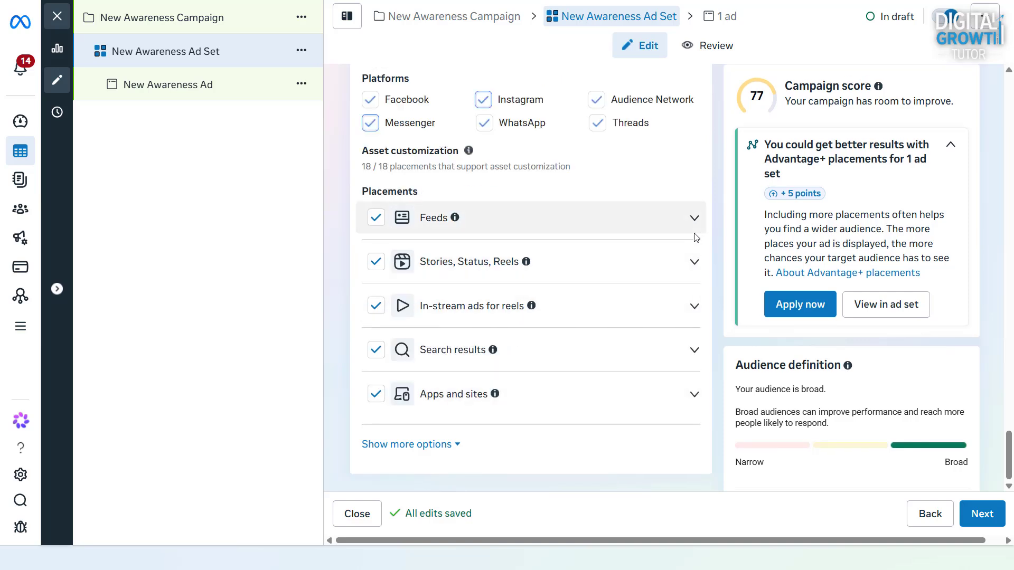
scroll(694, 238, "up", 1)
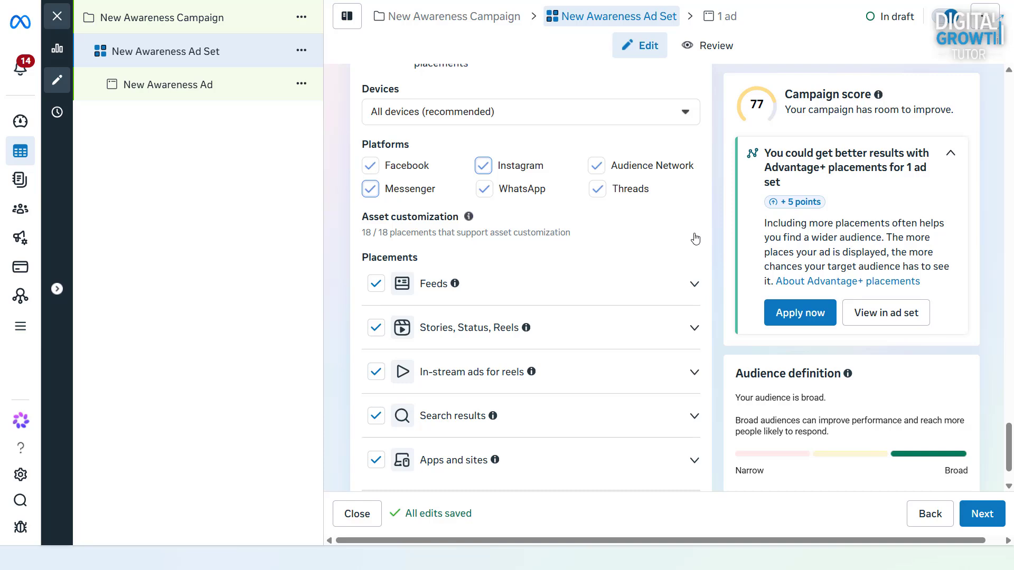
scroll(695, 239, "down", 1)
scroll(695, 237, "up", 1)
scroll(695, 237, "down", 1)
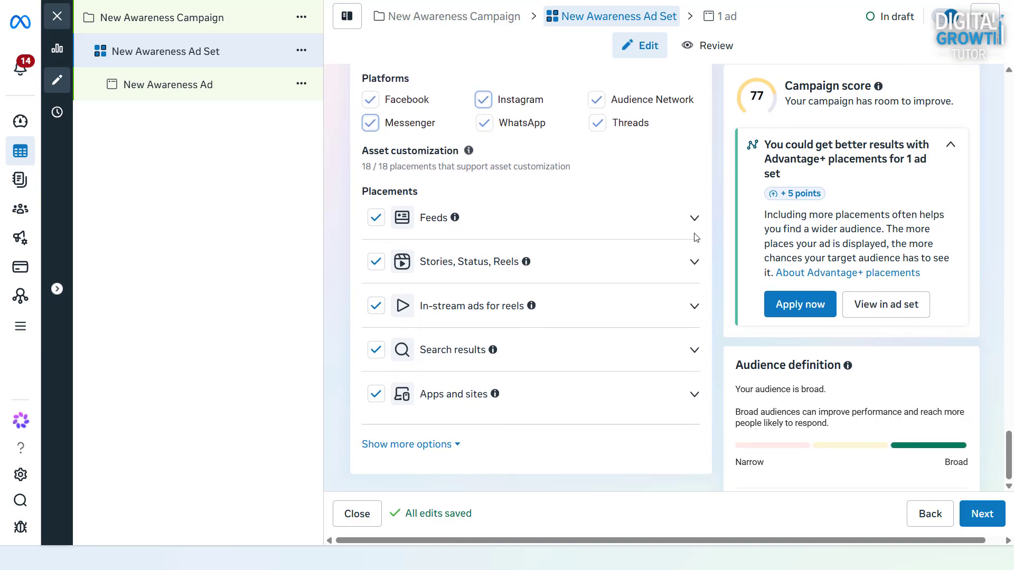
Show the additional placement options and try limiting the specific mobile devices and operating systems to Android devices only.
left_click(459, 445)
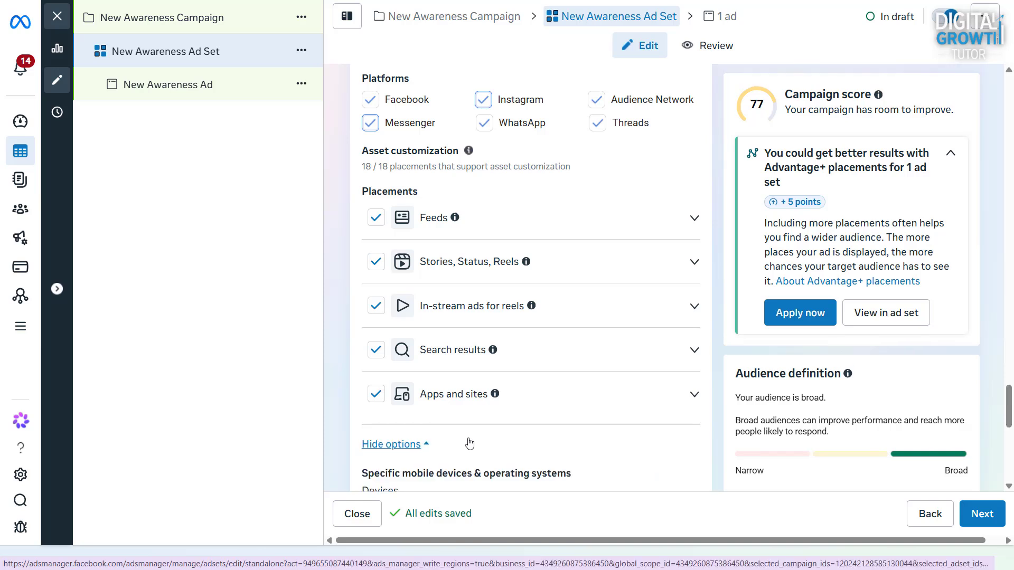
scroll(489, 418, "down", 1)
scroll(492, 411, "down", 1)
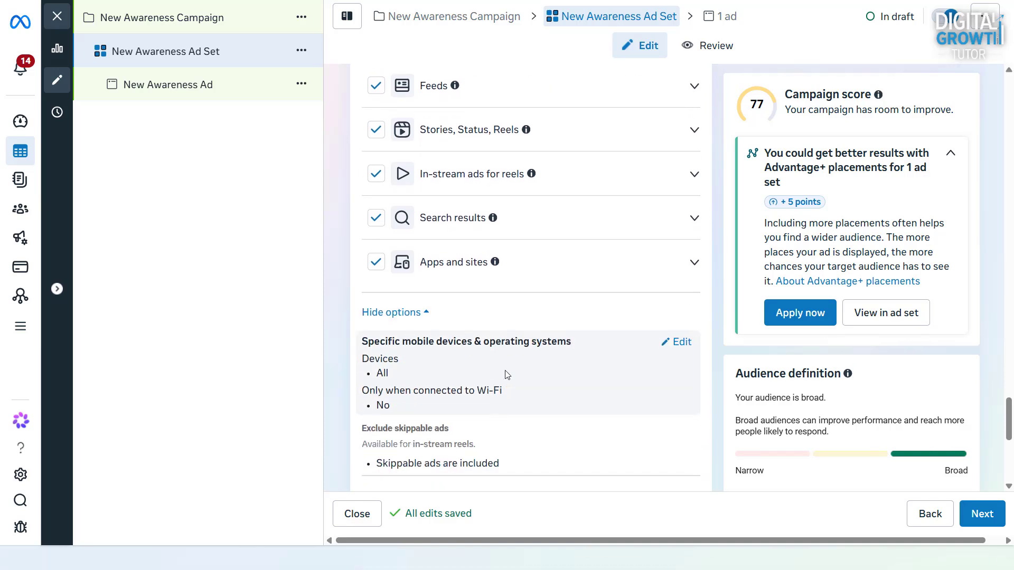
left_click(672, 343)
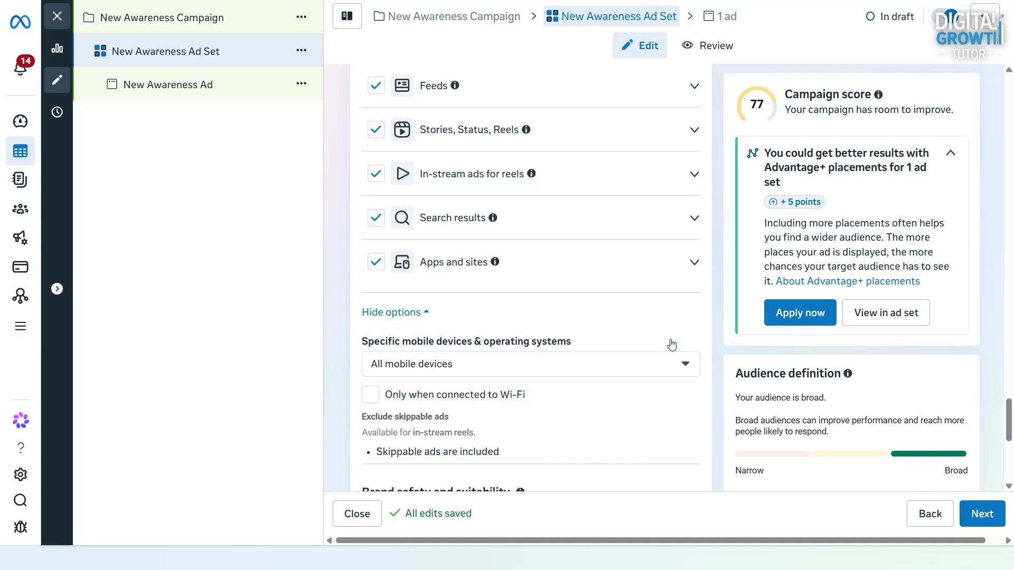
scroll(671, 344, "down", 1)
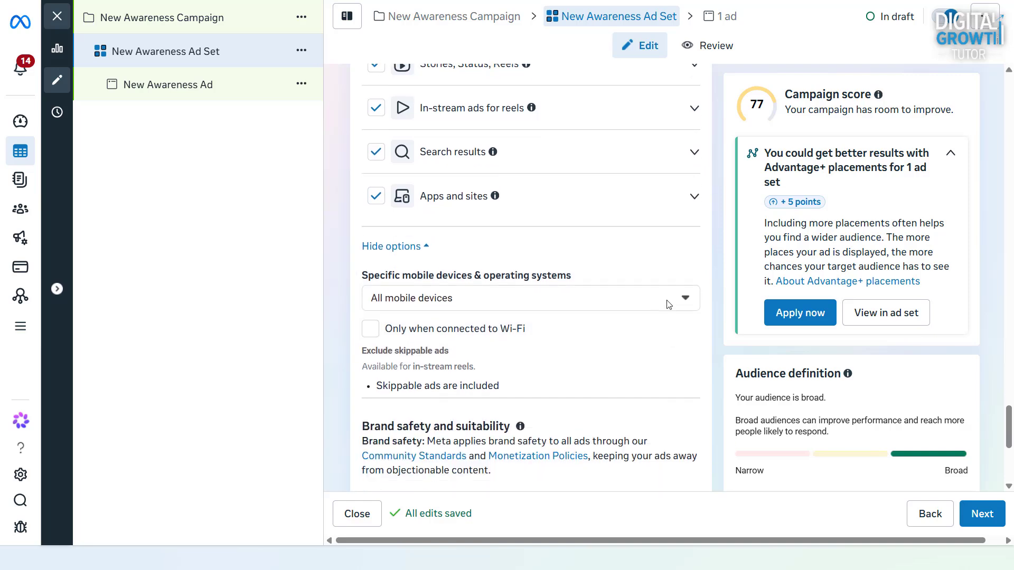
left_click(668, 298)
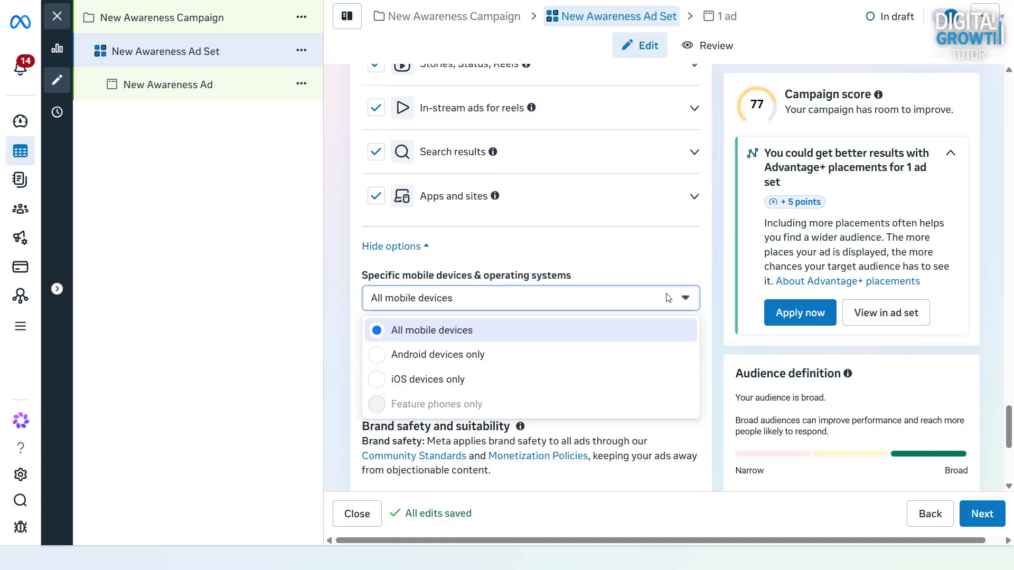
left_click(384, 358)
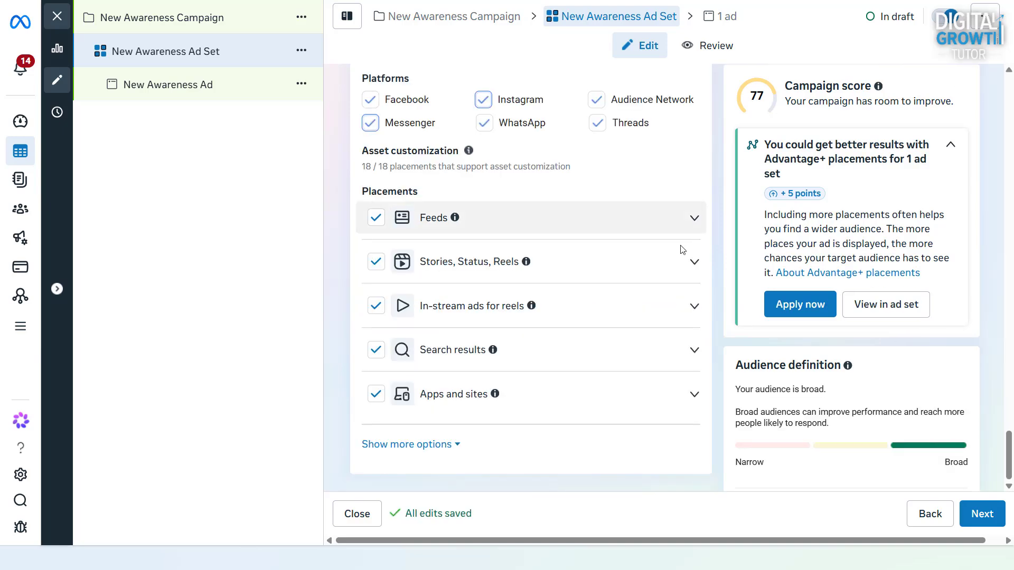
Expand the additional placement options and set the specific mobile devices and operating systems to Android devices only.
left_click(457, 445)
scroll(478, 433, "down", 1)
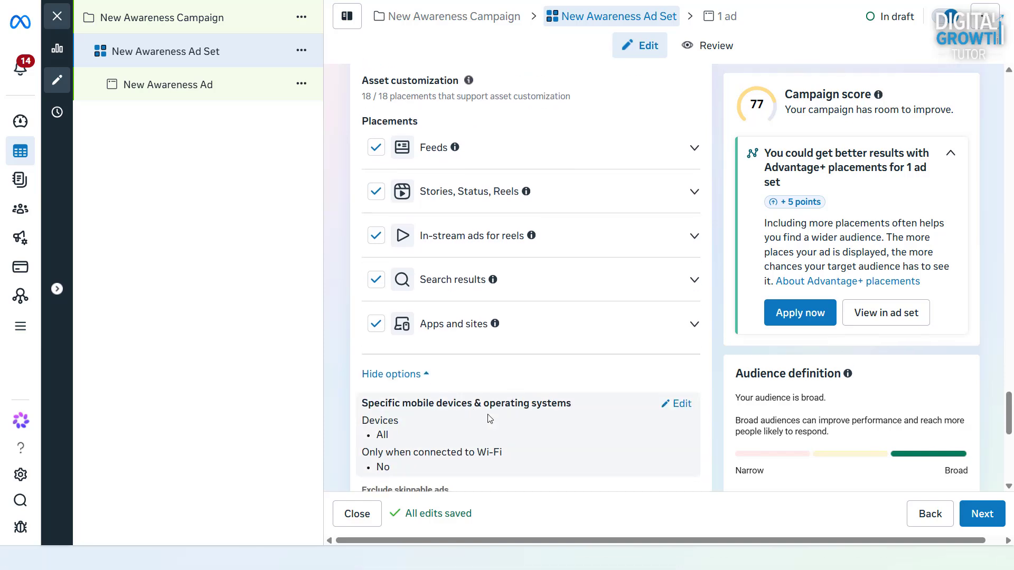
scroll(490, 419, "down", 1)
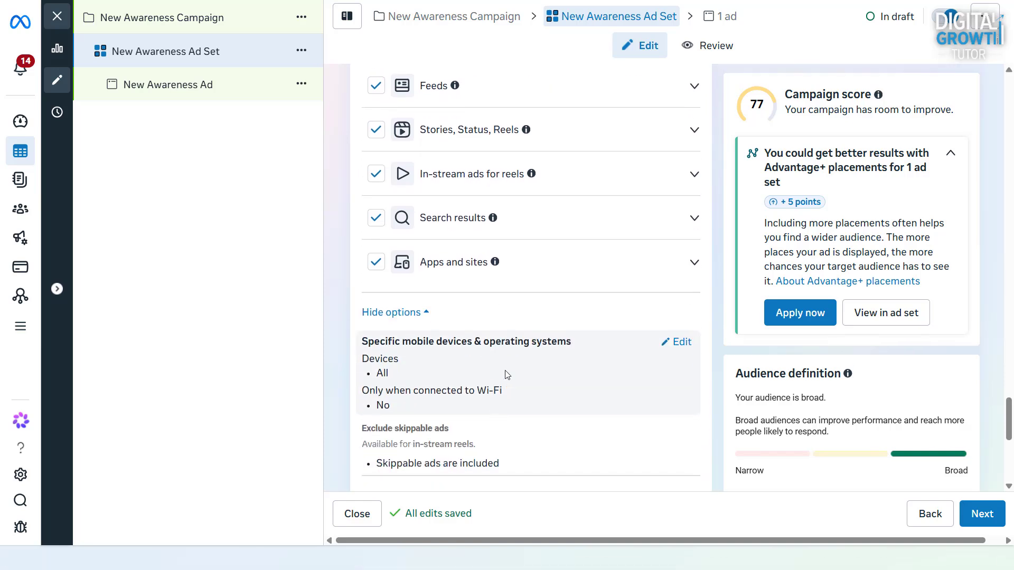
left_click(671, 343)
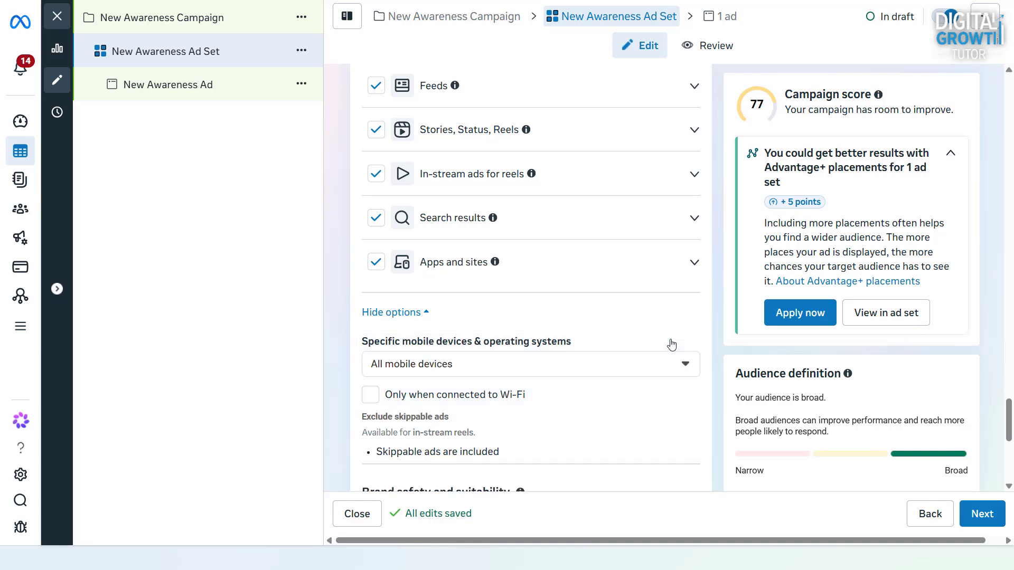
scroll(672, 344, "down", 1)
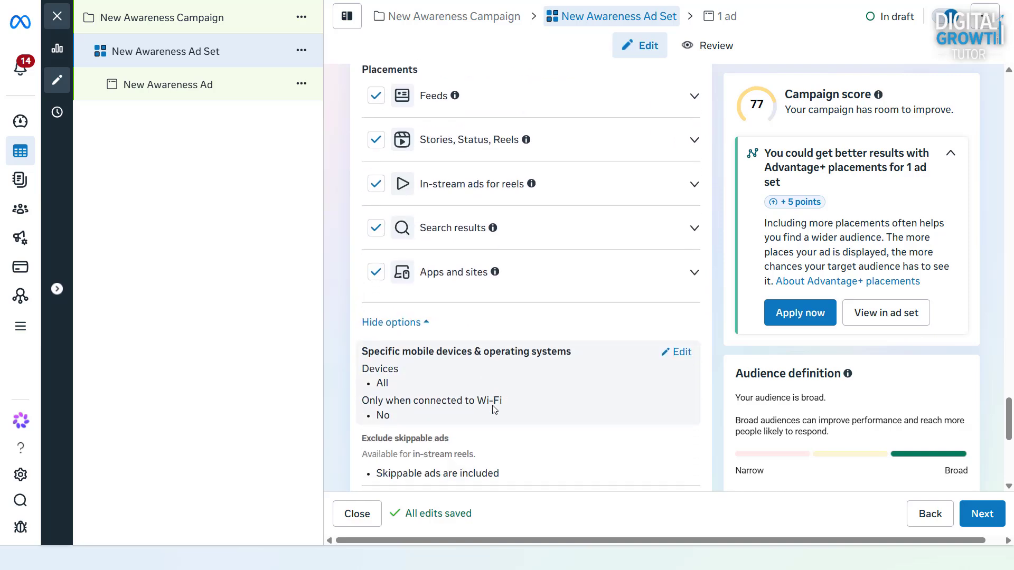
scroll(493, 409, "down", 1)
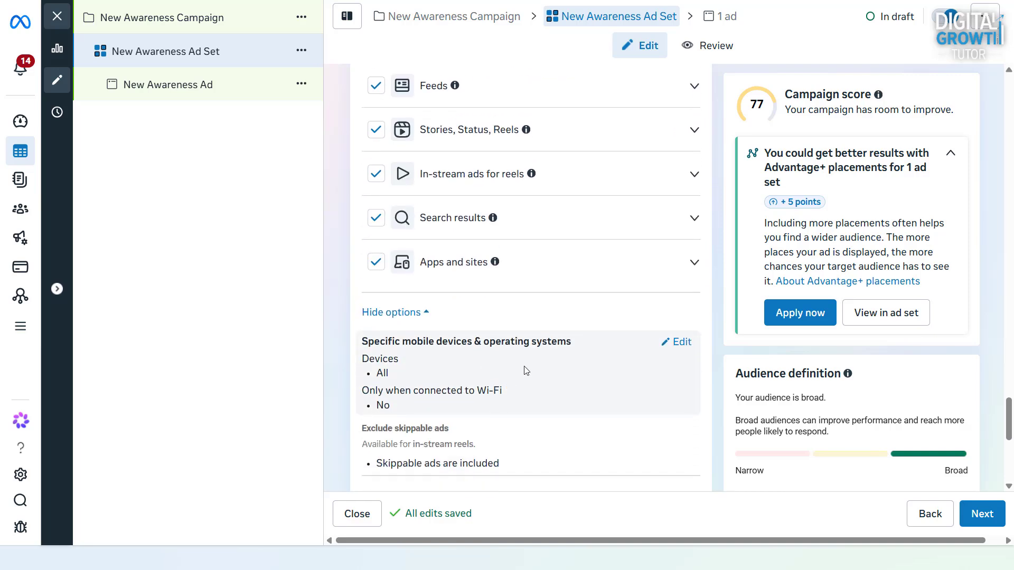
left_click(671, 343)
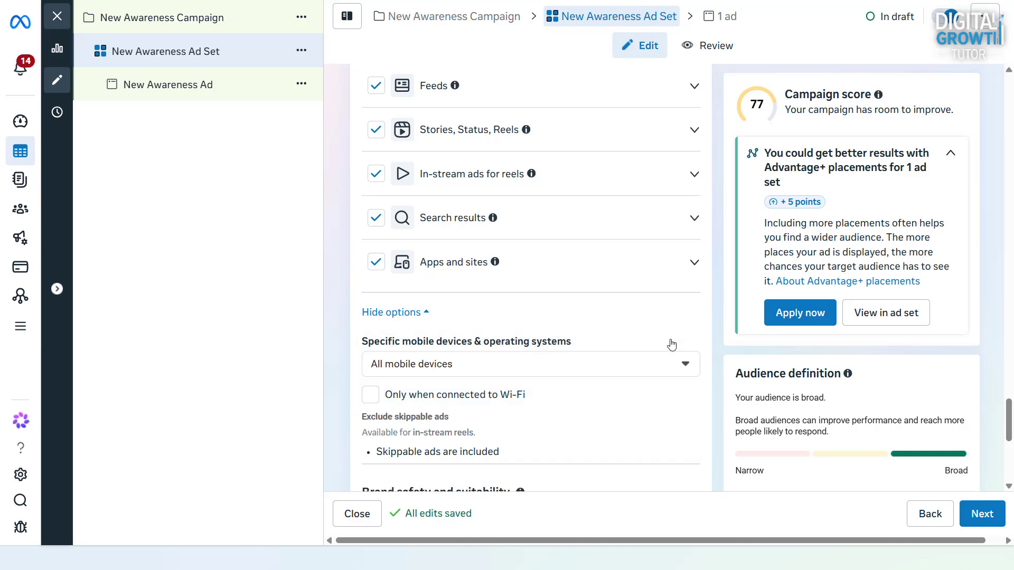
scroll(671, 344, "down", 1)
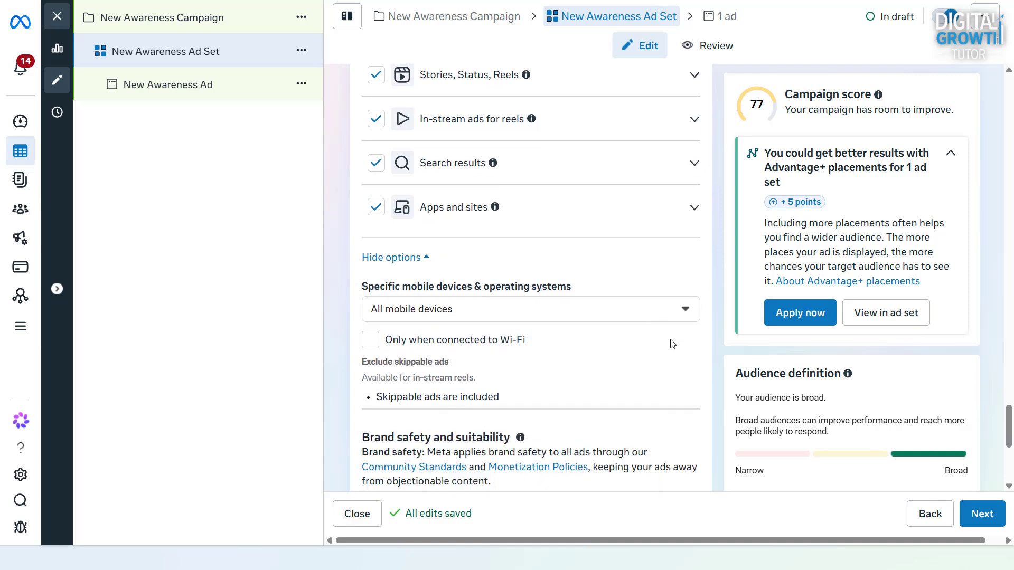
left_click(668, 298)
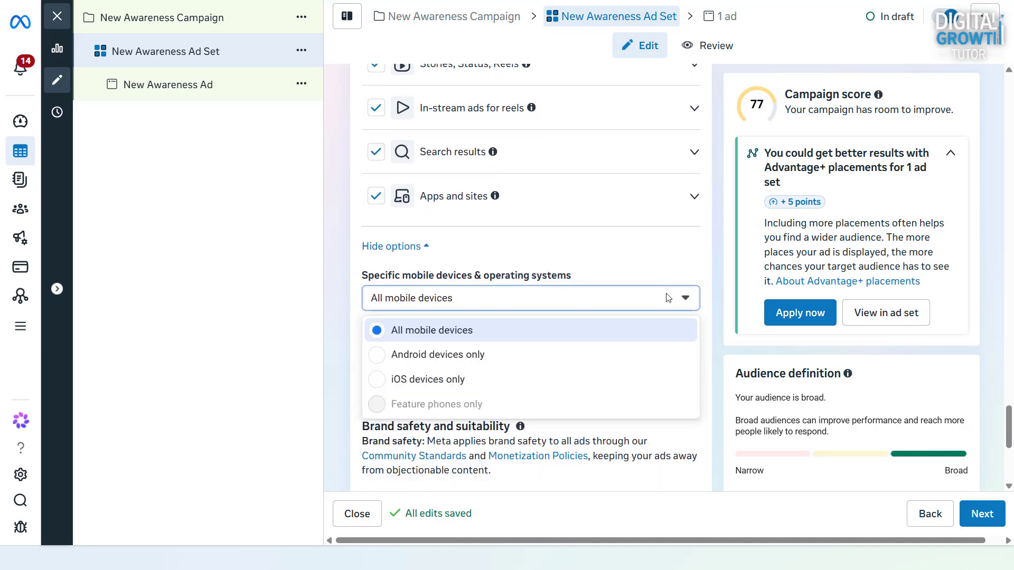
left_click(384, 359)
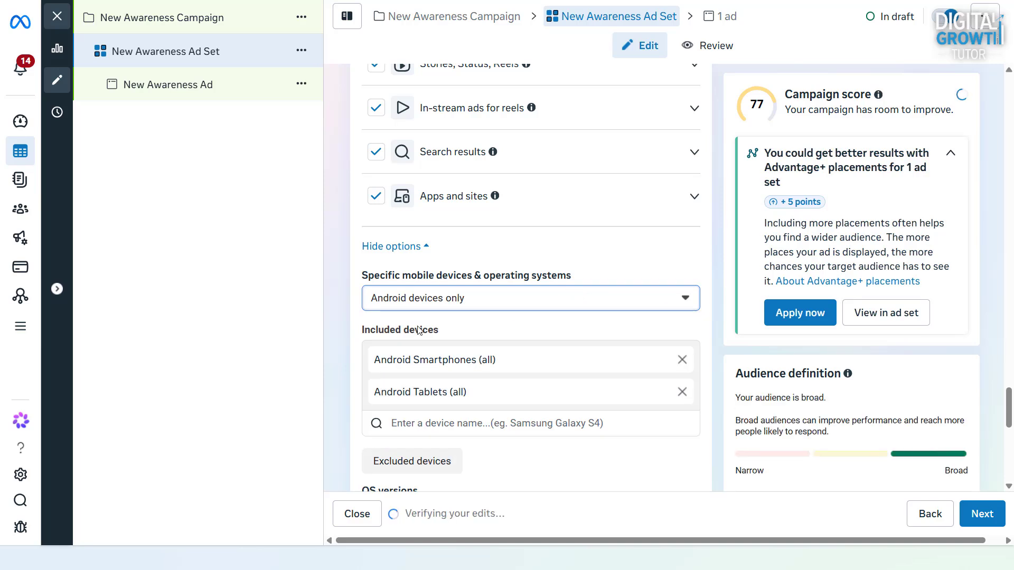
Switch the specific mobile devices to iOS devices only and try adding Apple iPad to the included devices.
left_click(473, 303)
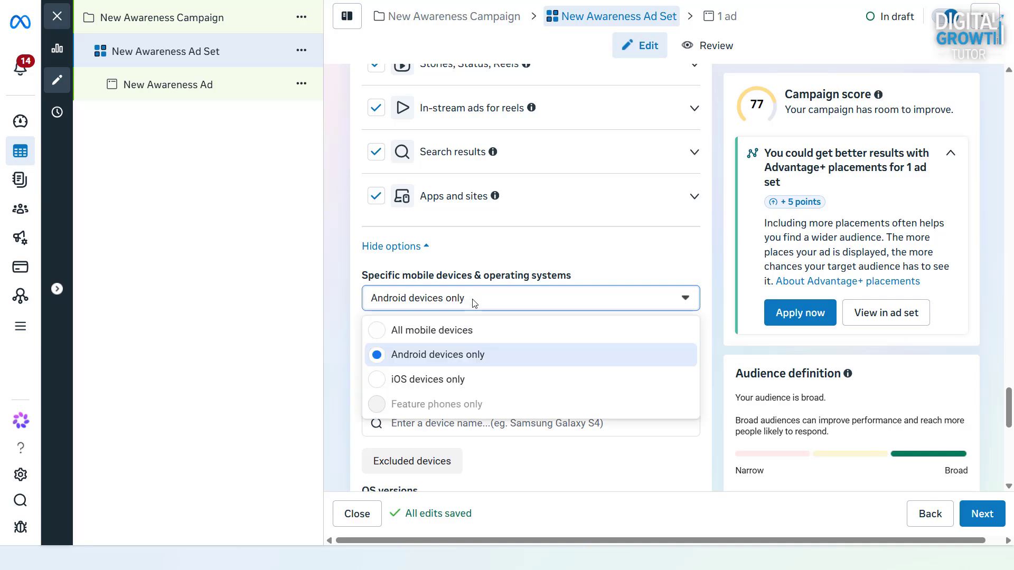
left_click(431, 381)
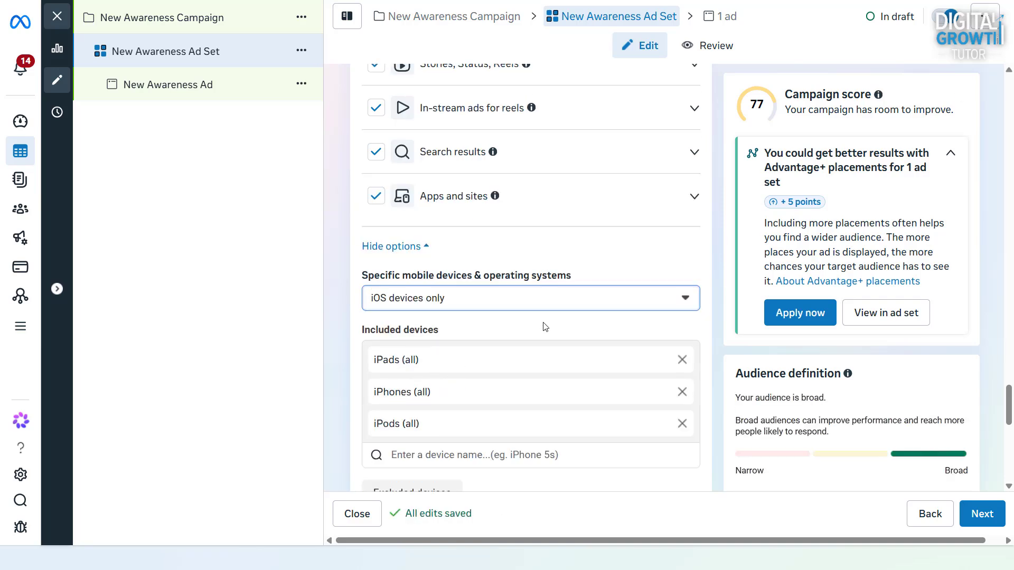
scroll(556, 325, "down", 4)
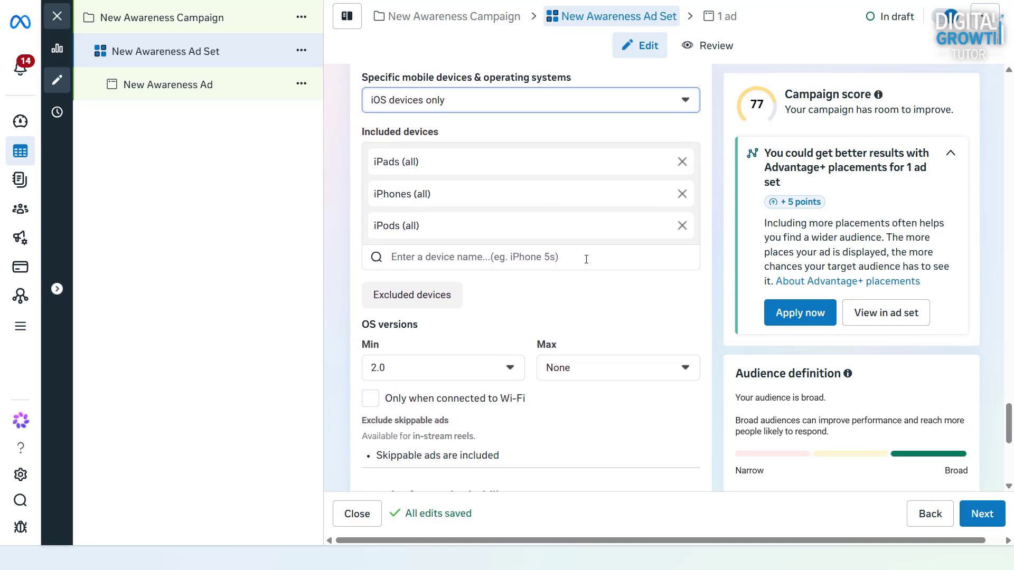
left_click(586, 259)
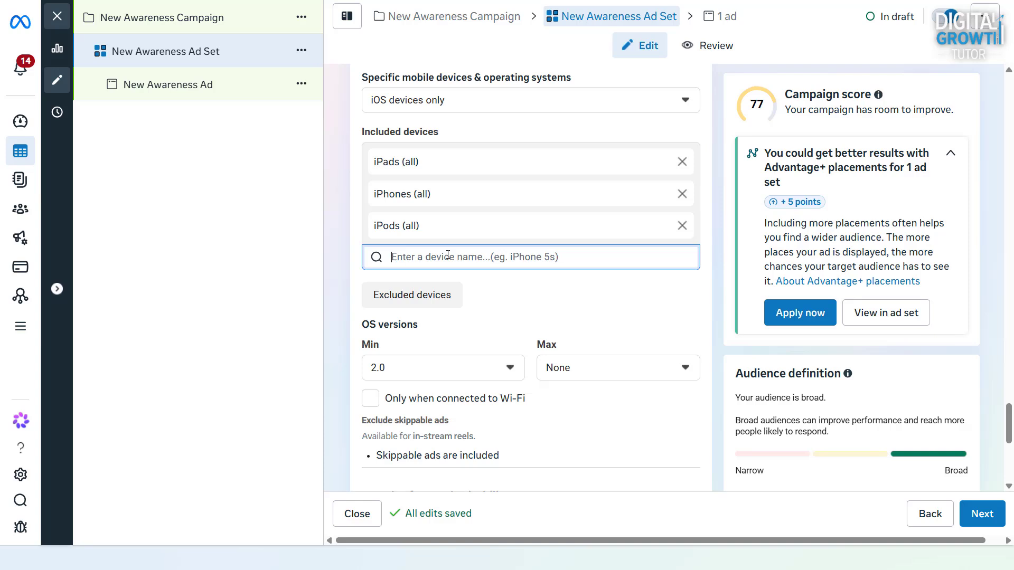
type("i")
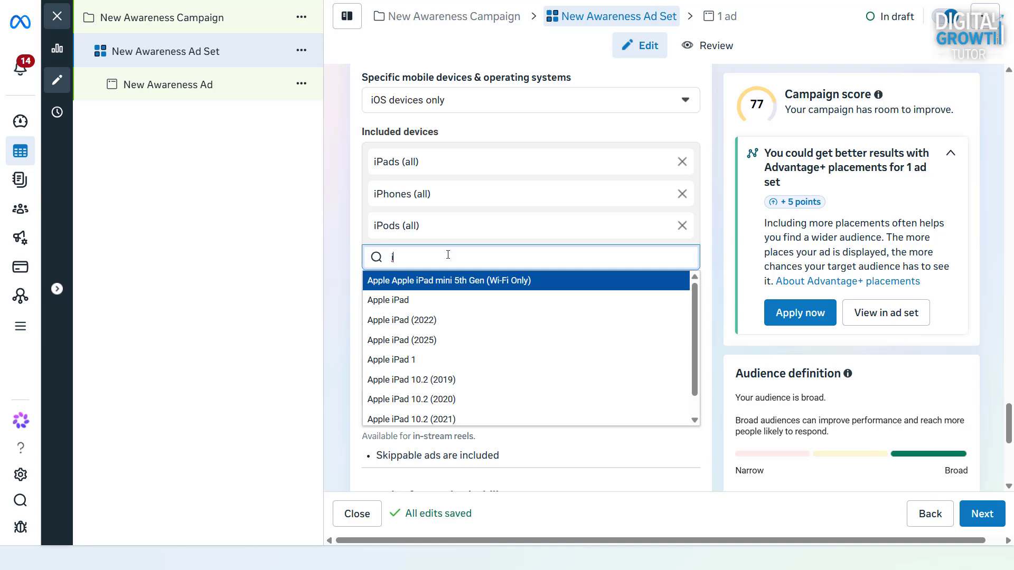
scroll(454, 278, "down", 1)
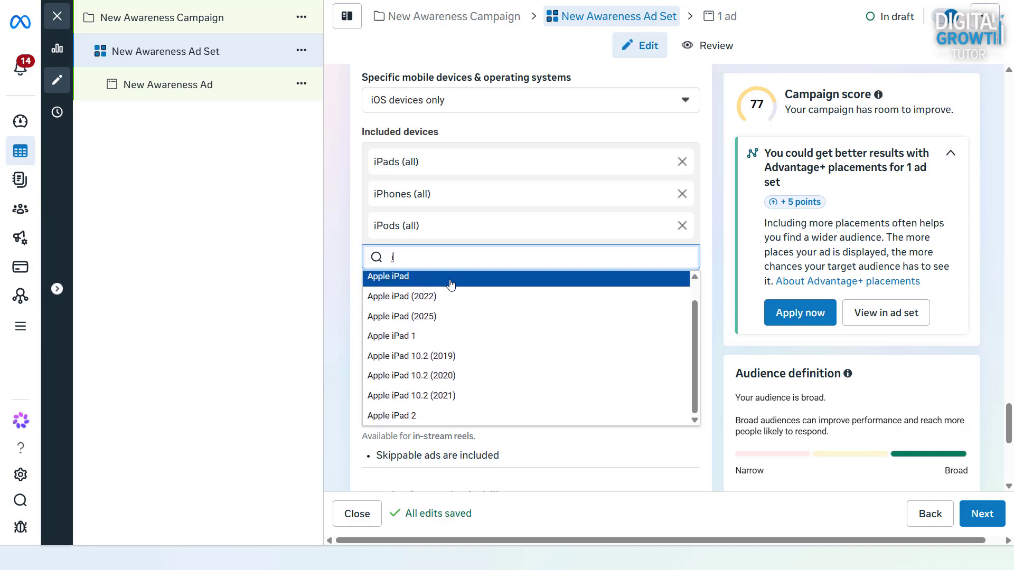
left_click(450, 277)
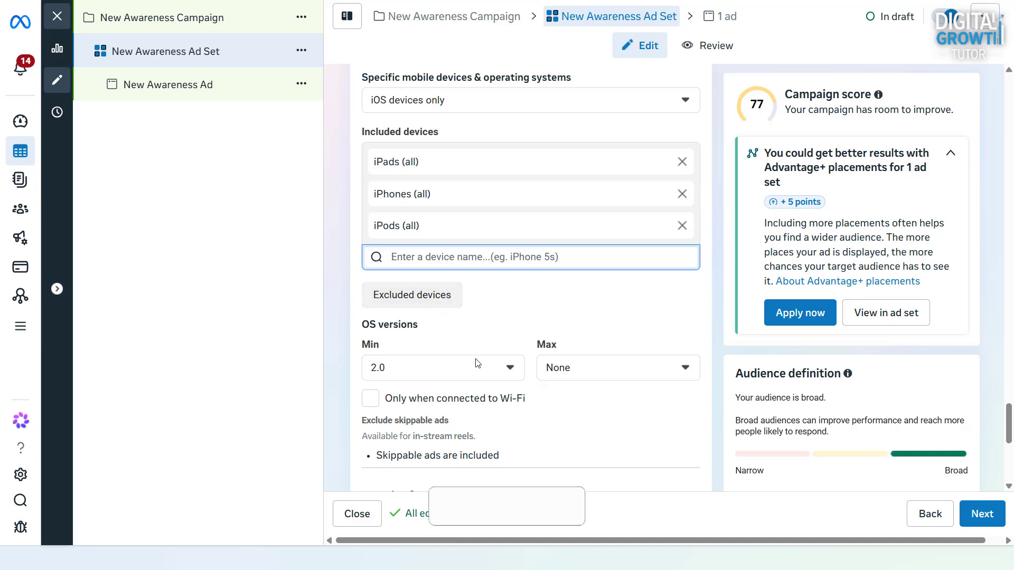
Set the minimum OS version to 10.0 and restrict delivery to devices connected to Wi-Fi.
left_click(485, 373)
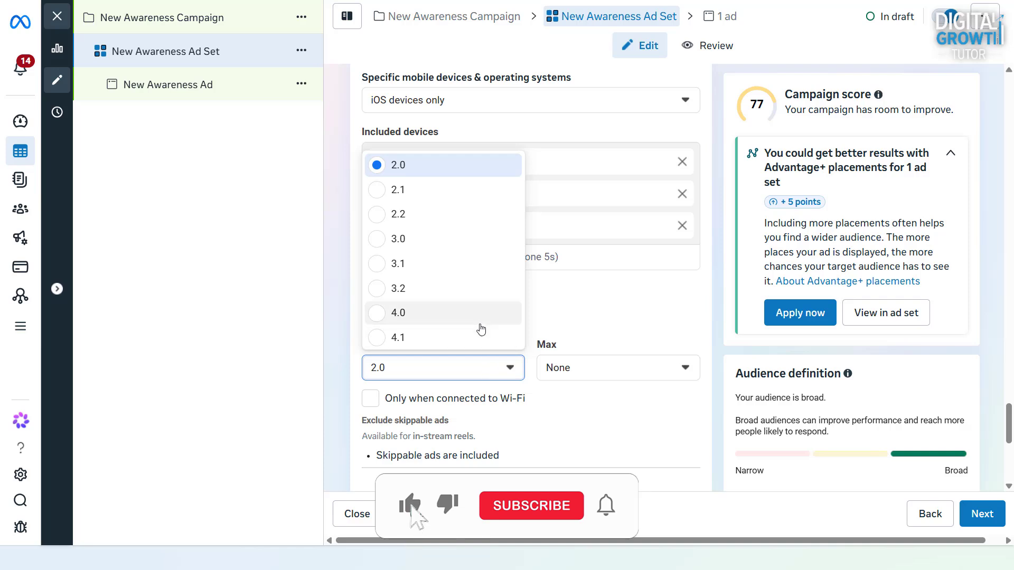
scroll(480, 328, "down", 6)
scroll(481, 330, "down", 1)
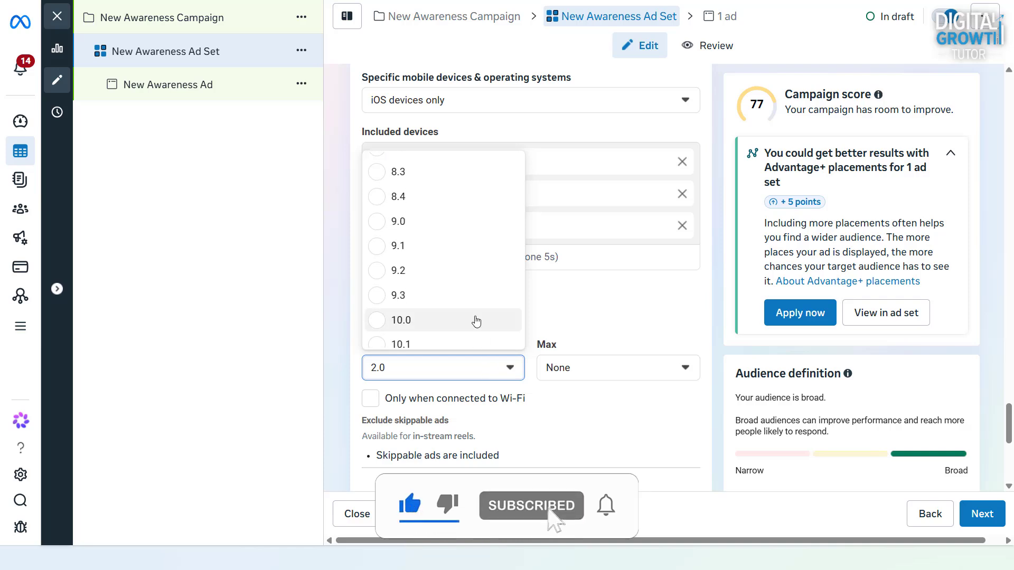
left_click(477, 321)
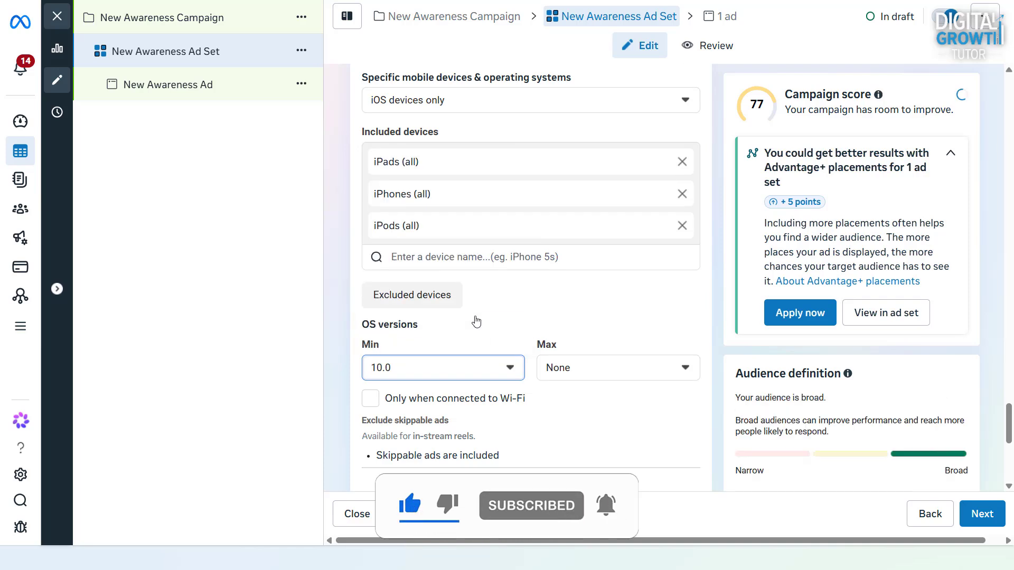
scroll(557, 329, "down", 1)
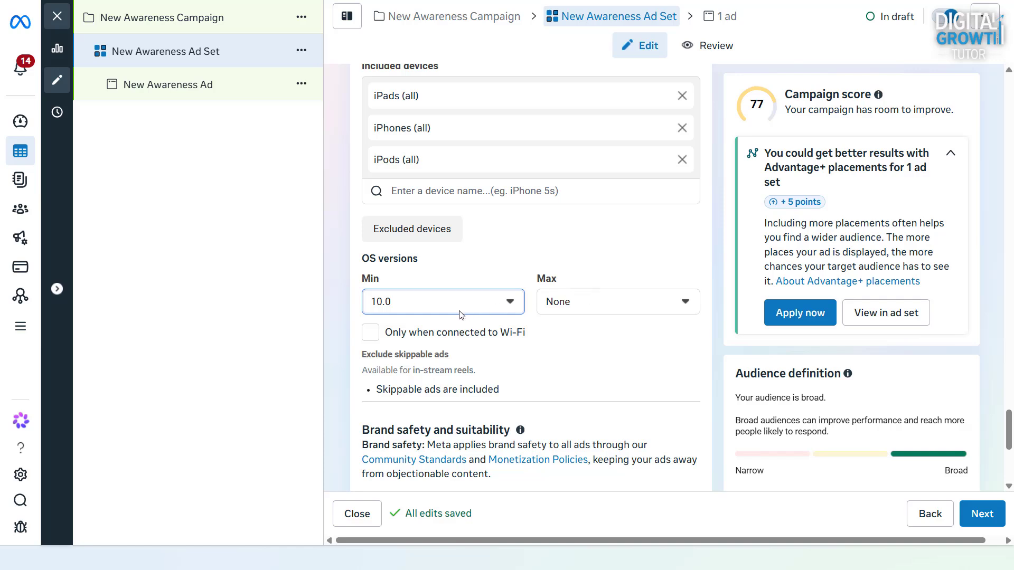
left_click(371, 334)
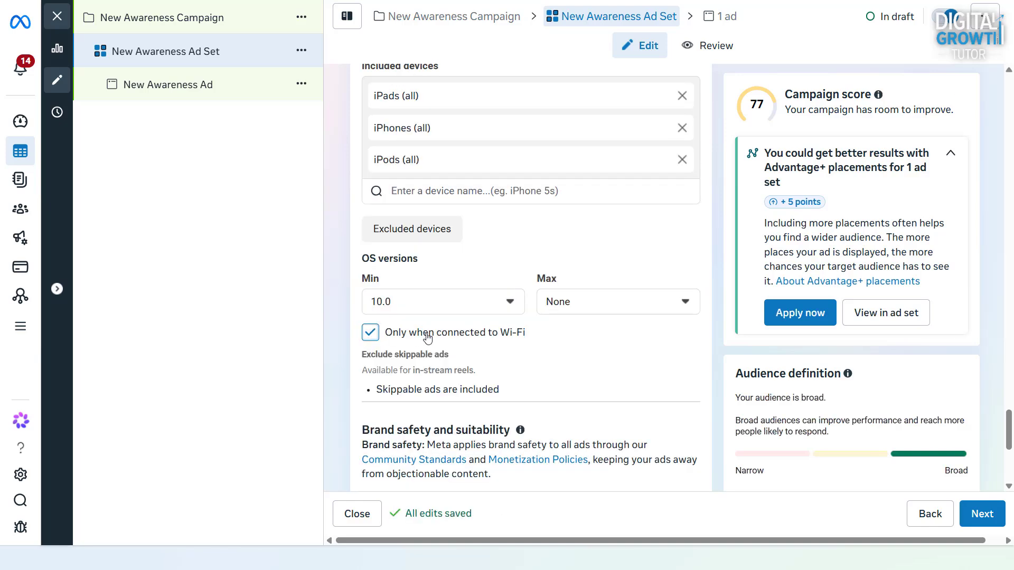
Try excluding skippable ads in the ad set for in-stream reels, and clear that exclusion again.
scroll(493, 322, "down", 1)
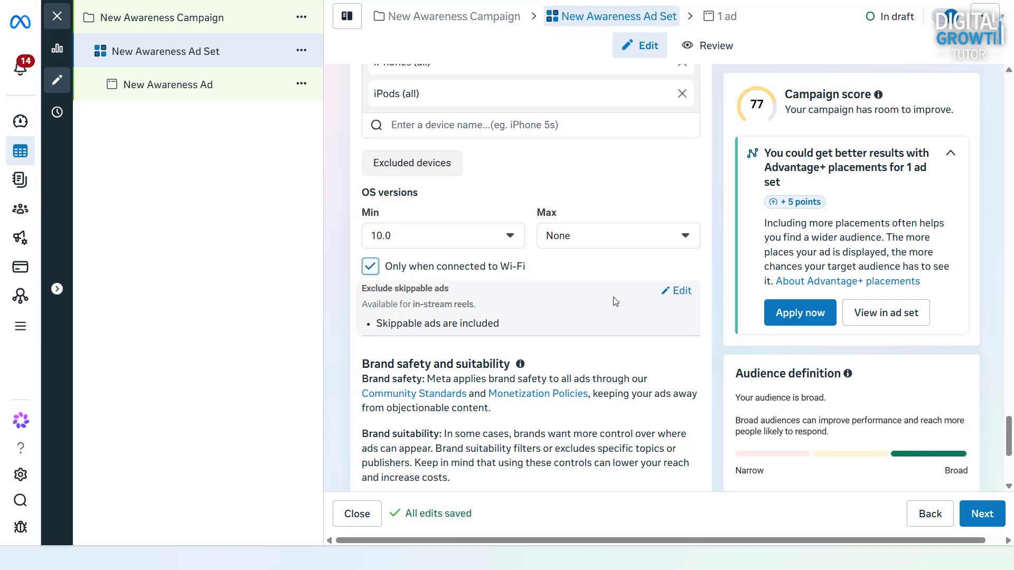
left_click(678, 291)
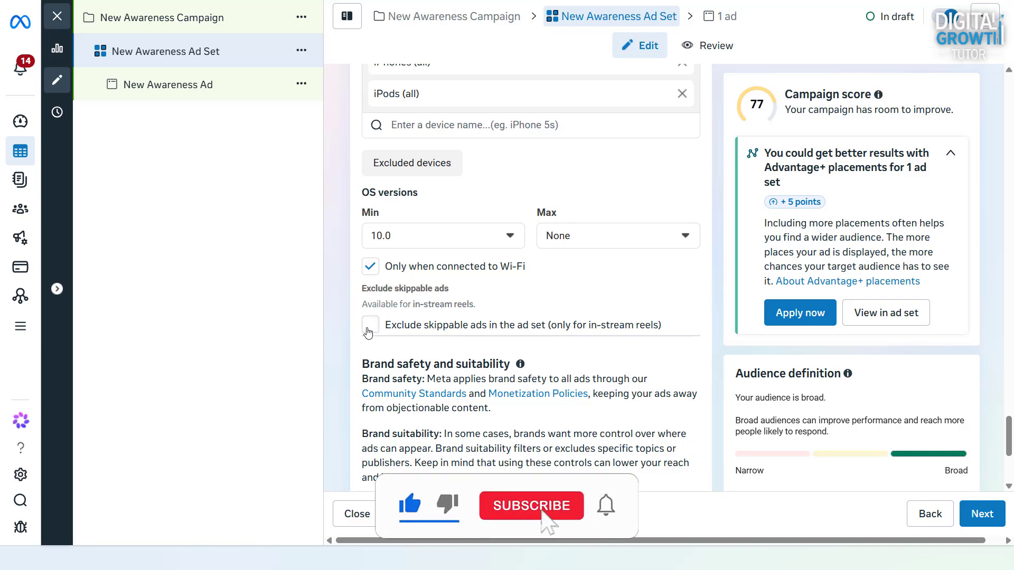
left_click(368, 331)
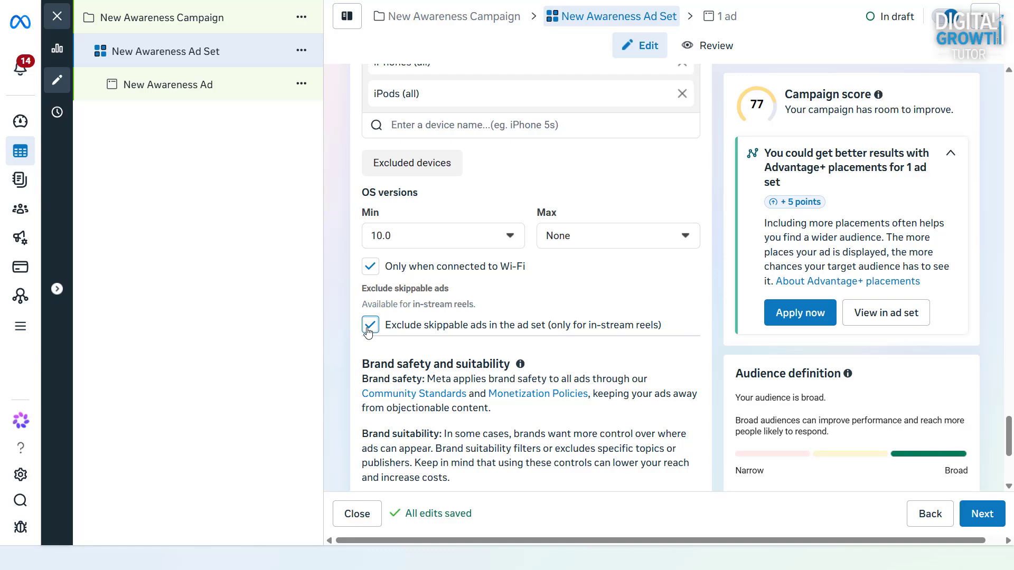
left_click(368, 331)
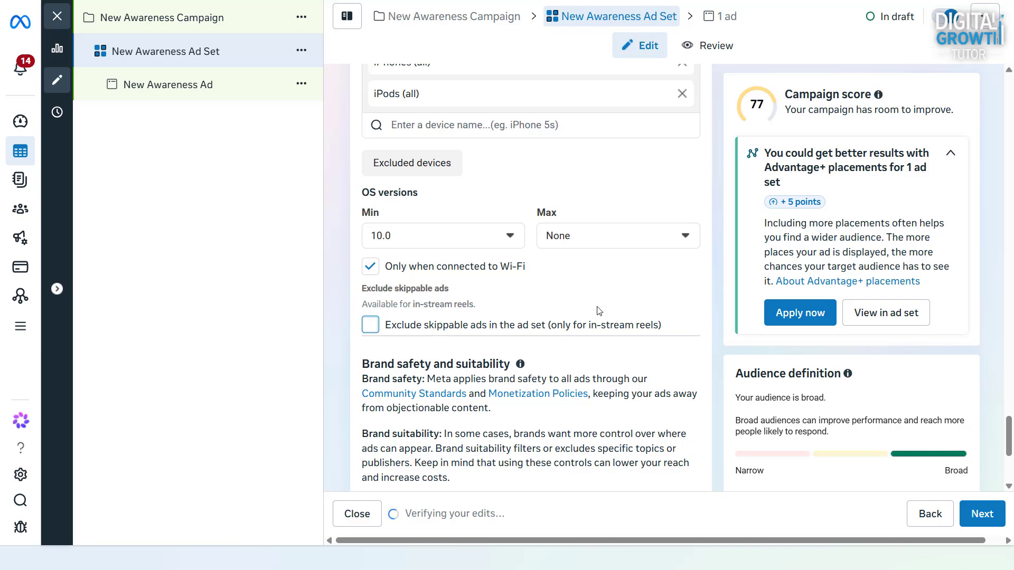
Set the specific mobile devices and operating systems back to All mobile devices and turn off the Wi-Fi-only restriction.
scroll(599, 311, "down", 2)
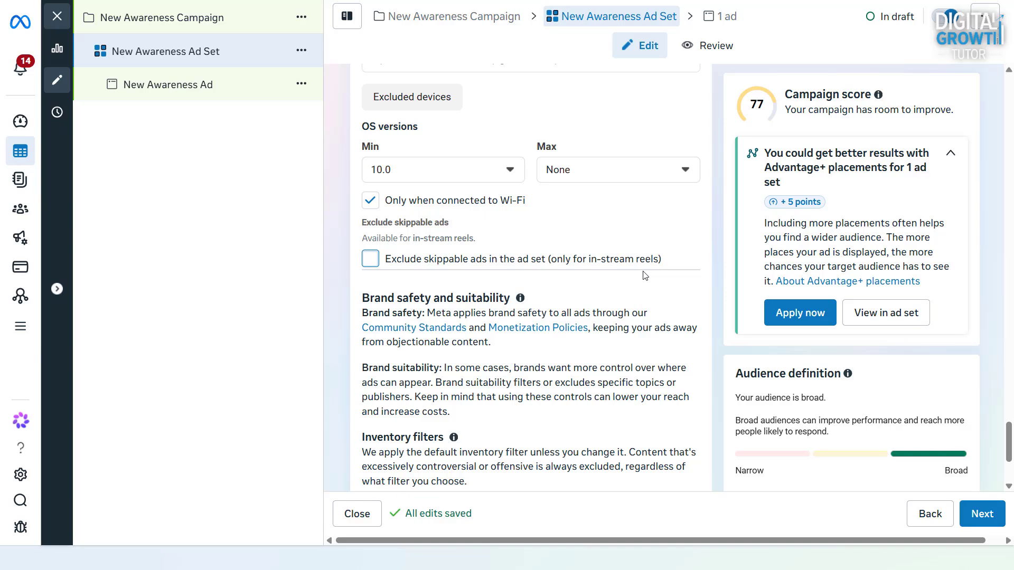
scroll(645, 275, "down", 3)
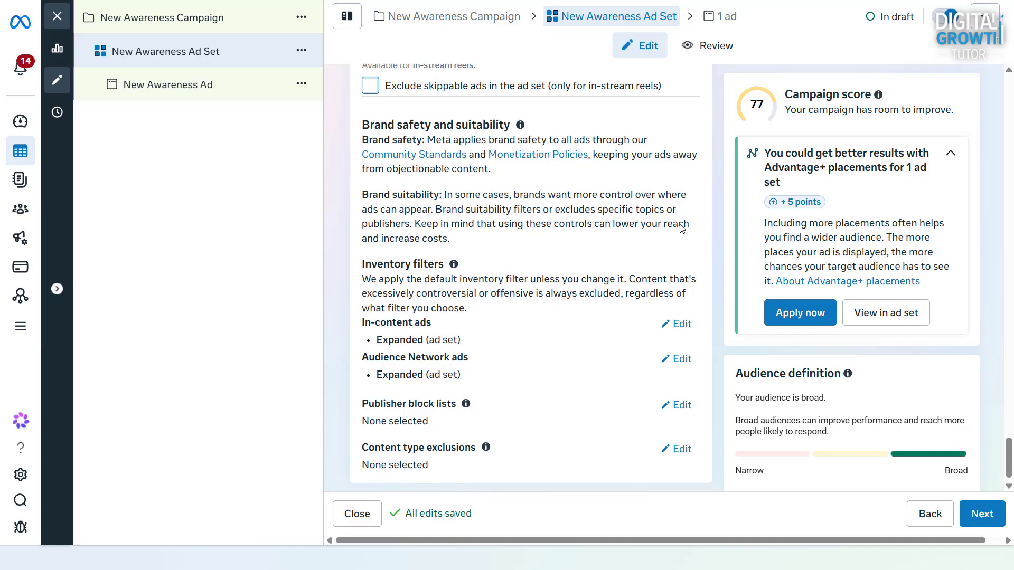
scroll(681, 228, "up", 2)
scroll(682, 228, "up", 4)
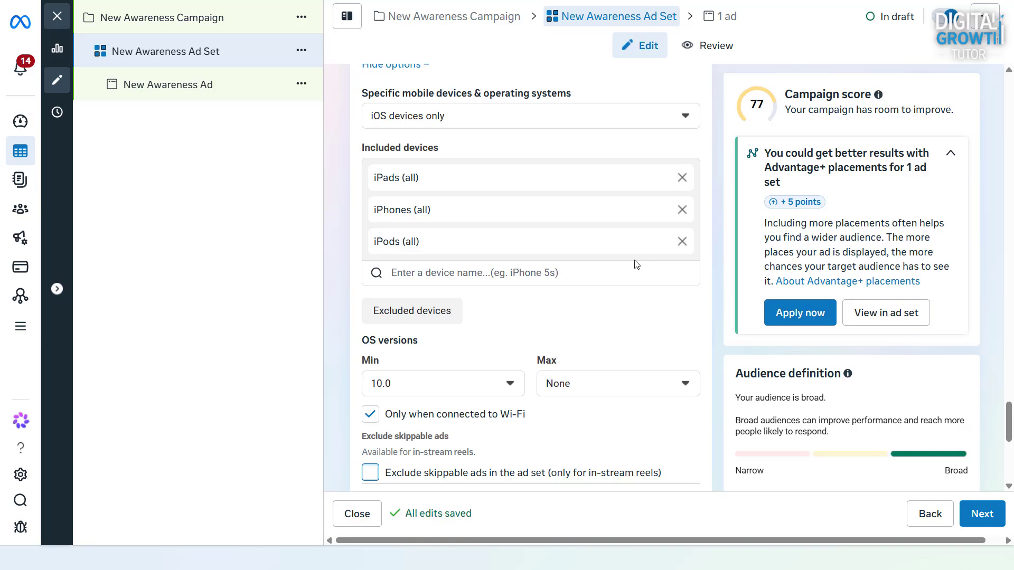
scroll(636, 264, "up", 1)
left_click(577, 187)
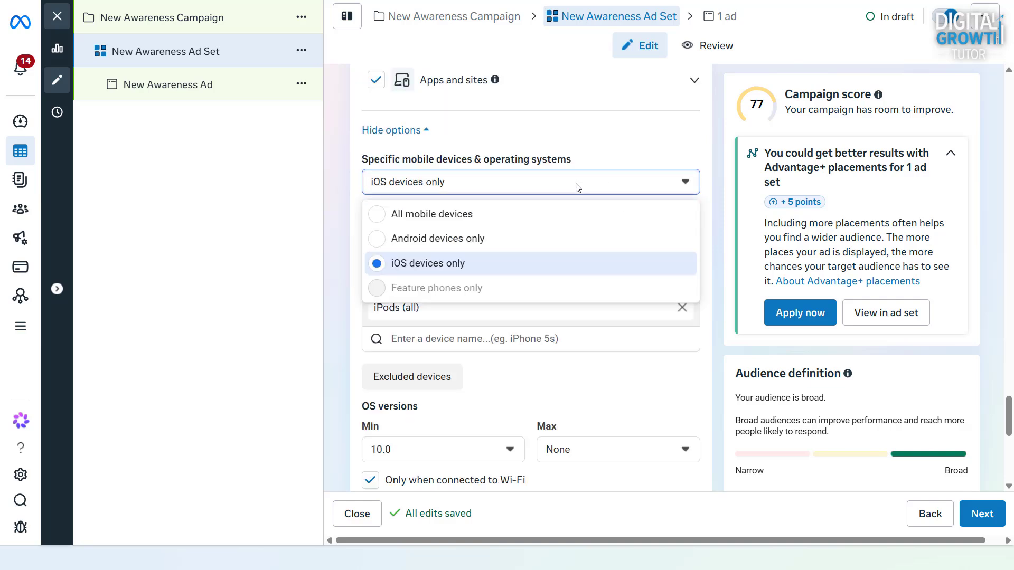
left_click(382, 216)
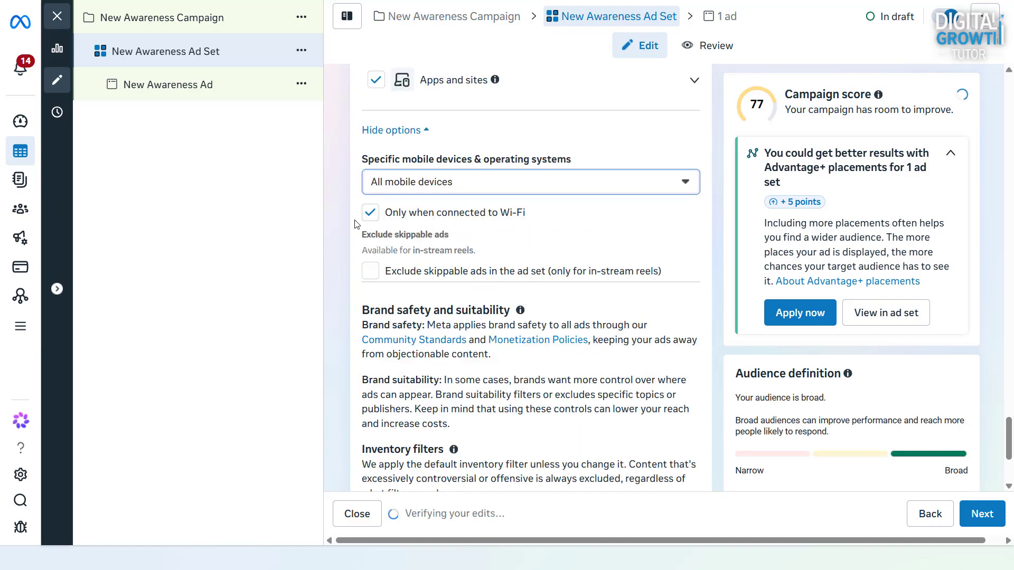
left_click(365, 217)
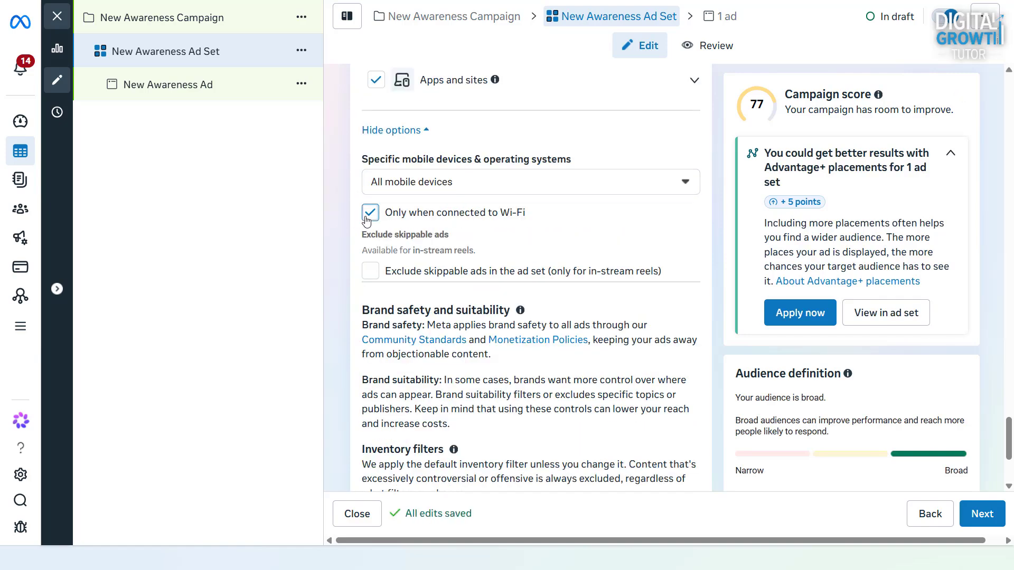
left_click(368, 218)
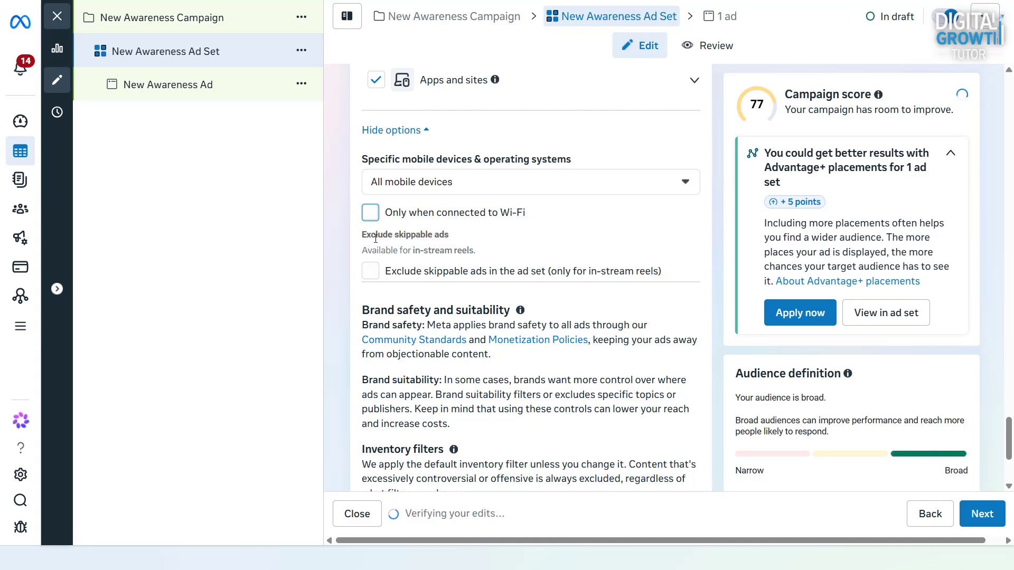
scroll(375, 238, "up", 2)
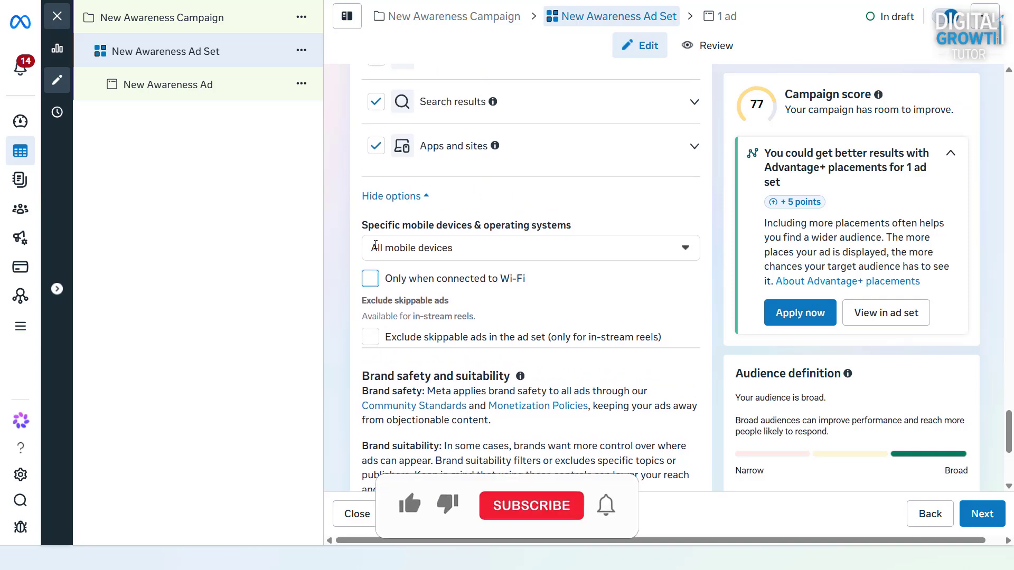
scroll(375, 246, "up", 4)
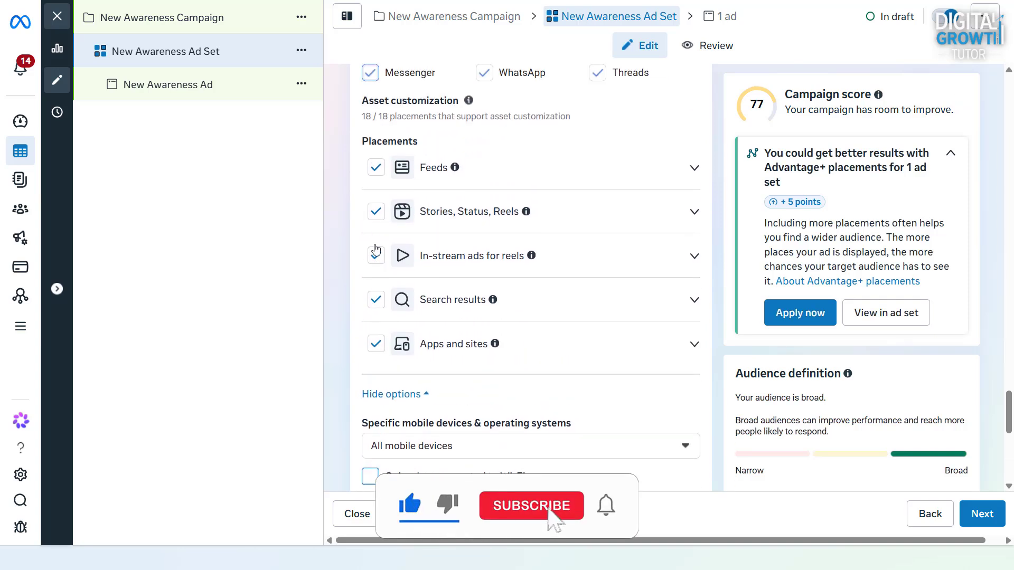
scroll(375, 249, "up", 5)
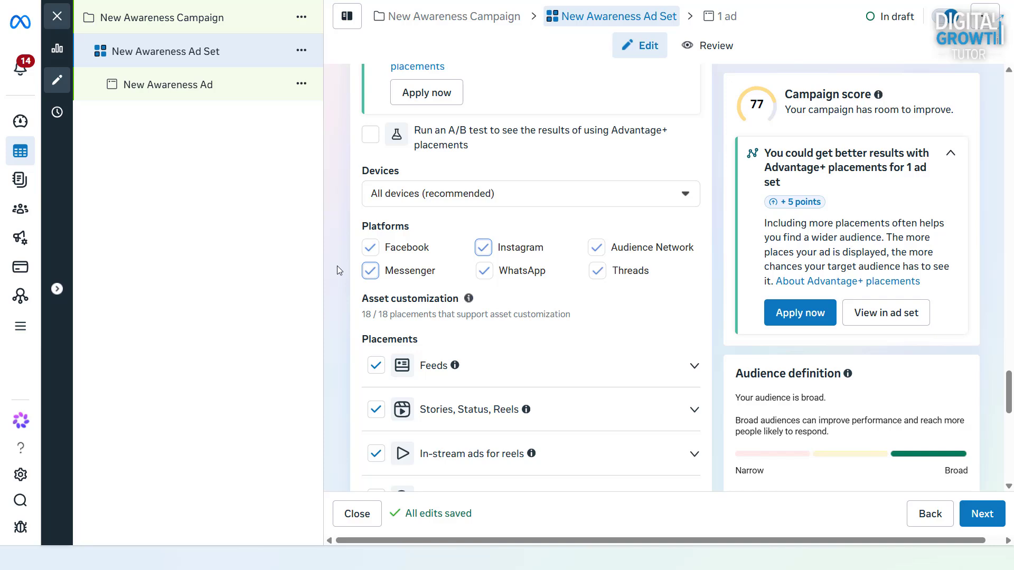
Expand the Feeds and the Stories, Status, Reels placement groups and review the individual placements selected in each.
scroll(336, 265, "down", 2)
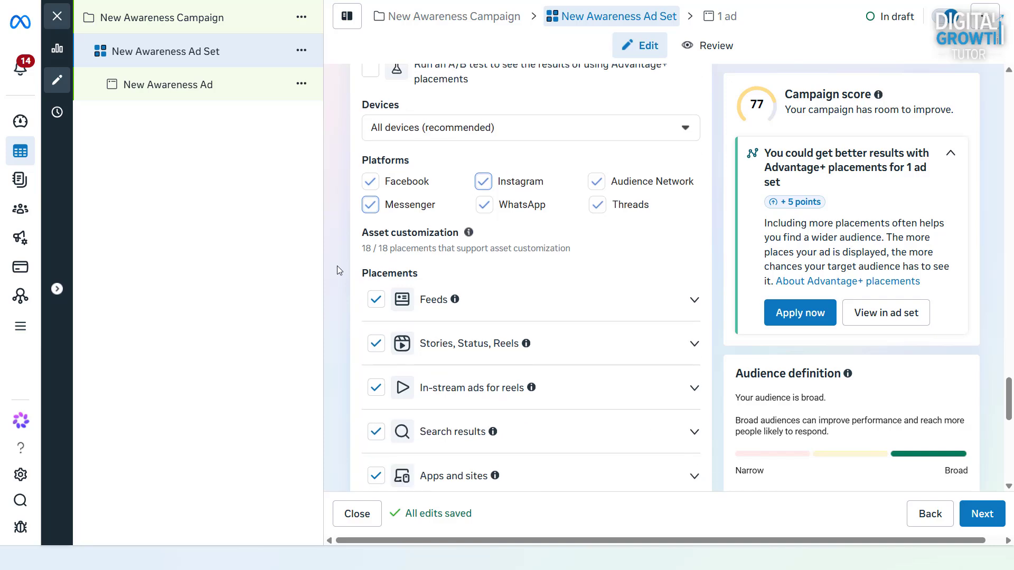
scroll(338, 270, "down", 2)
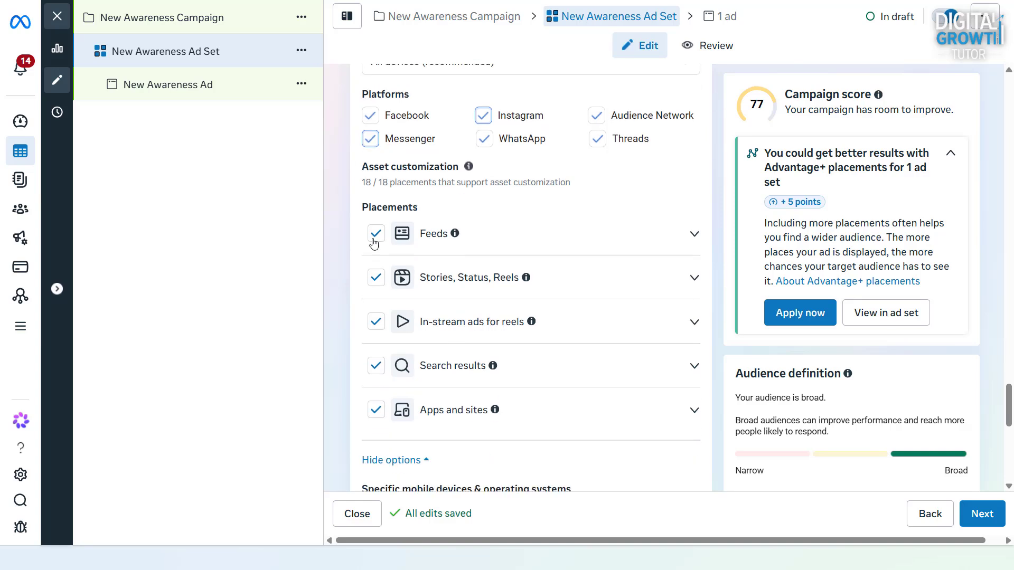
left_click(629, 236)
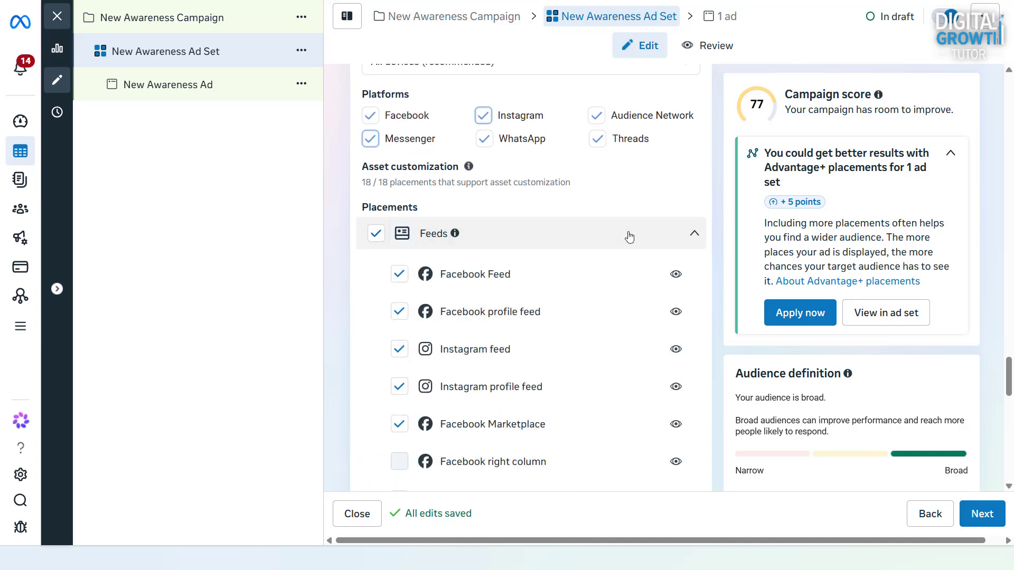
scroll(630, 240, "down", 6)
scroll(634, 247, "down", 2)
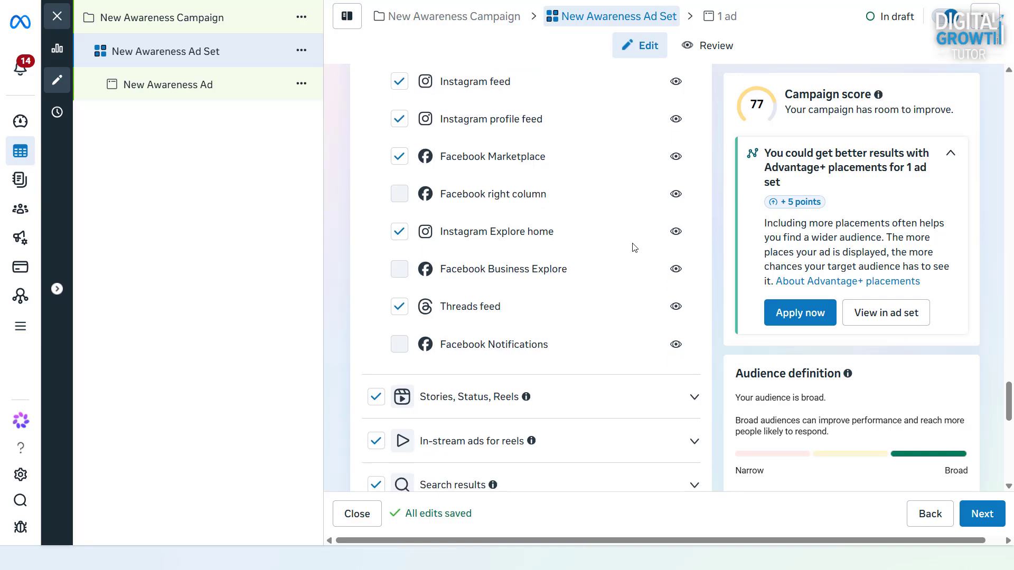
left_click(644, 329)
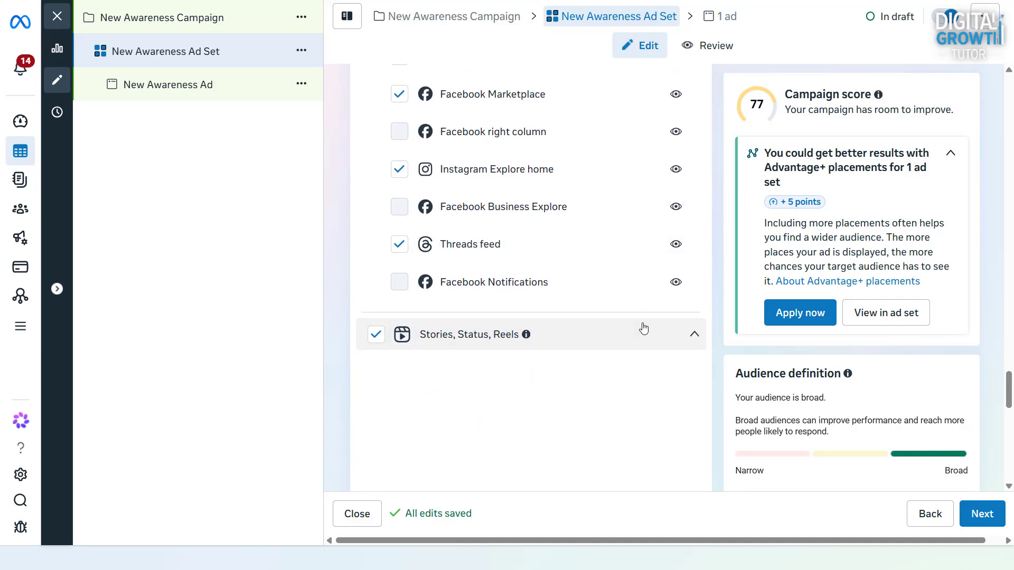
scroll(643, 329, "down", 8)
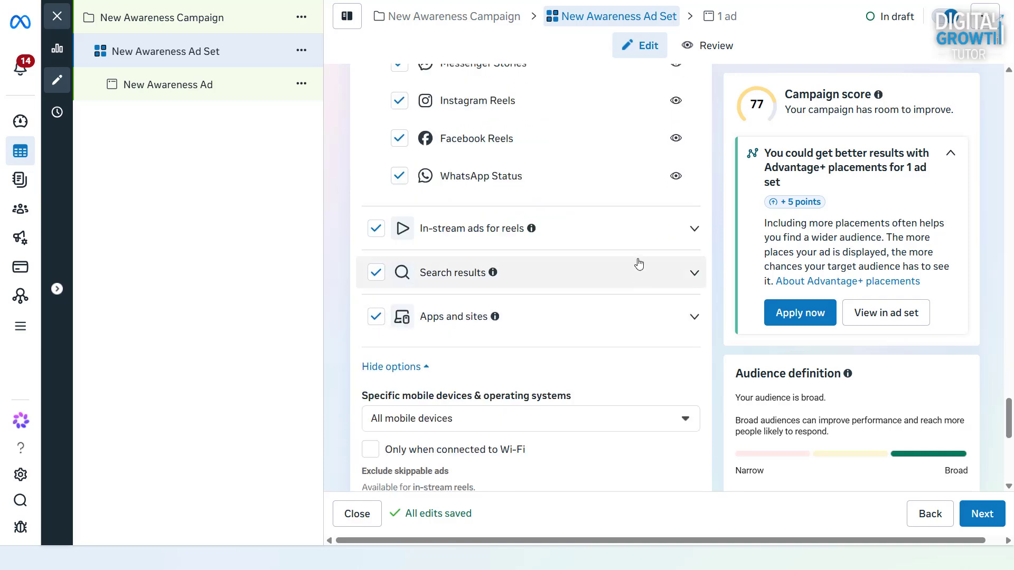
Review the individual placements under In-stream ads for reels, Search results, and Apps and sites, and return to the placement overview.
left_click(636, 235)
scroll(636, 235, "down", 3)
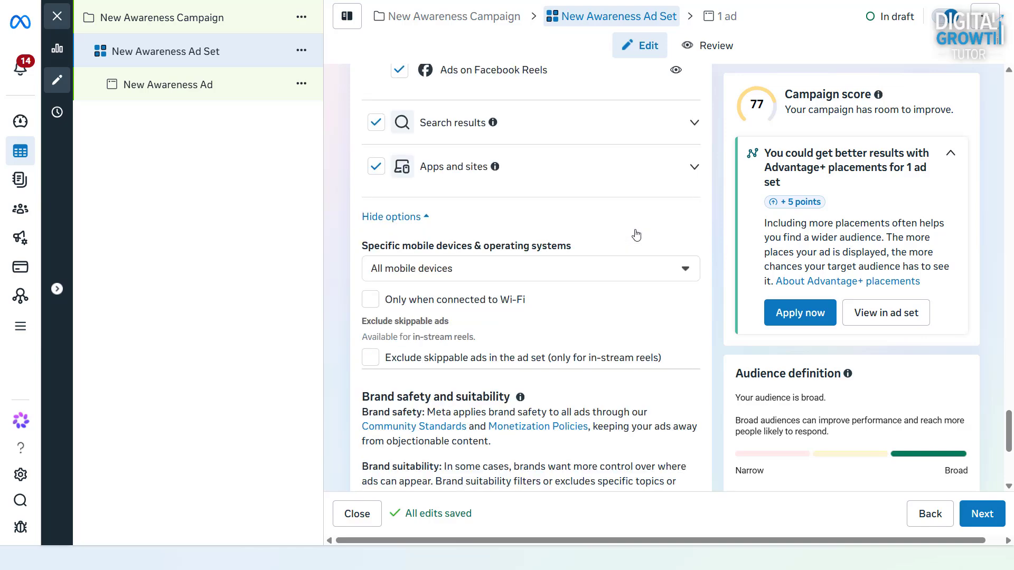
scroll(636, 235, "up", 1)
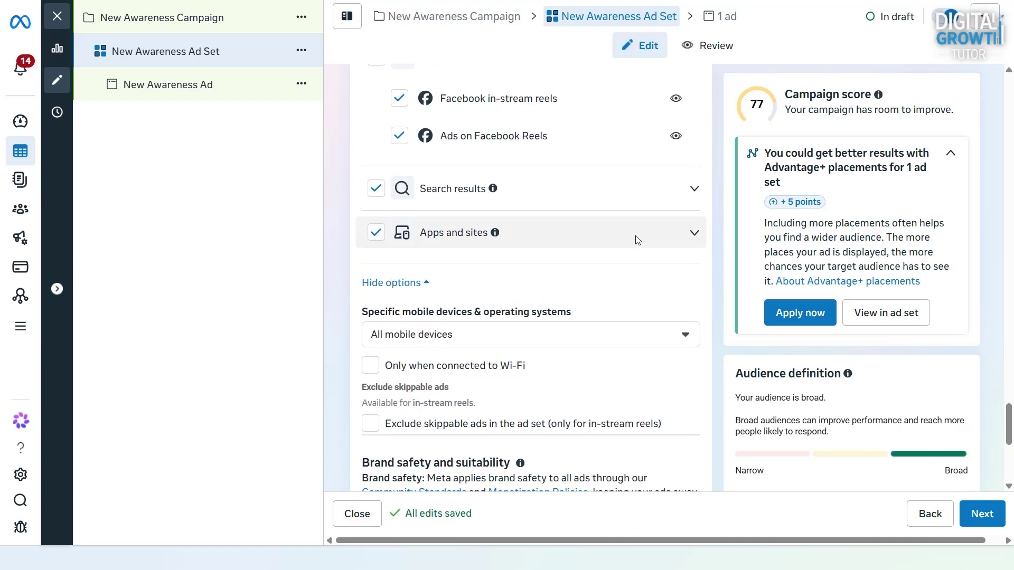
left_click(627, 203)
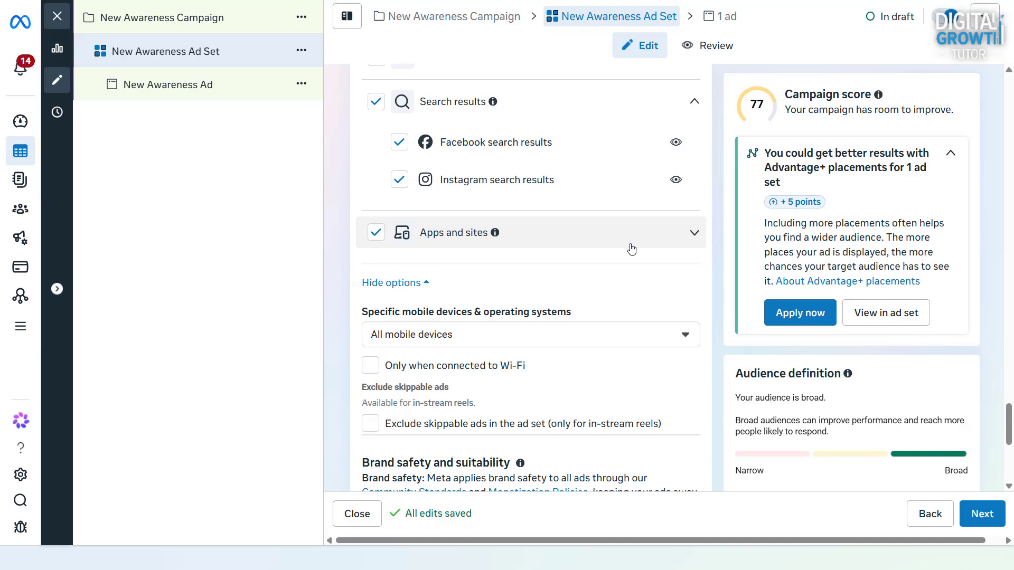
left_click(631, 246)
scroll(635, 269, "up", 2)
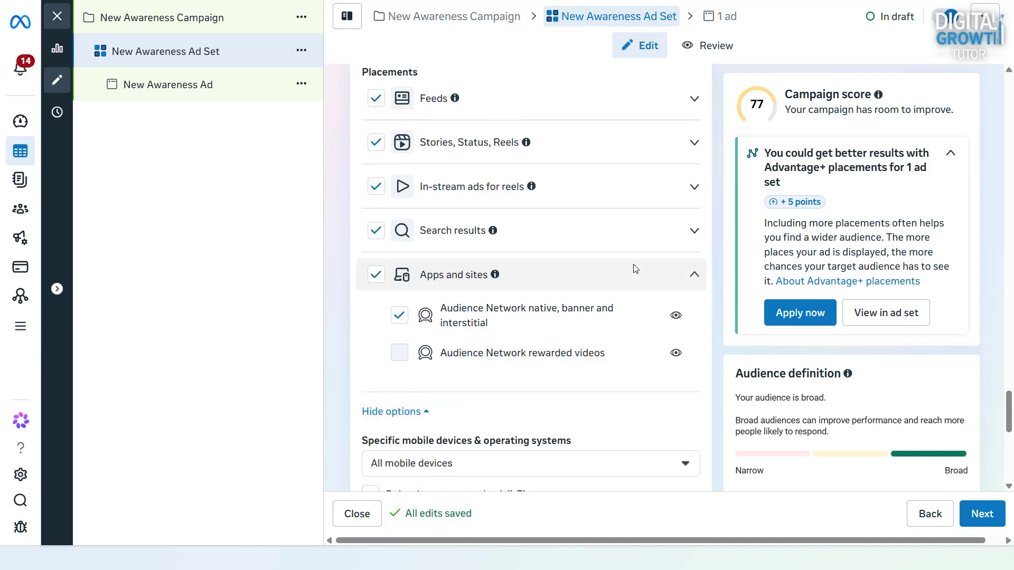
scroll(654, 297, "up", 2)
scroll(655, 298, "up", 1)
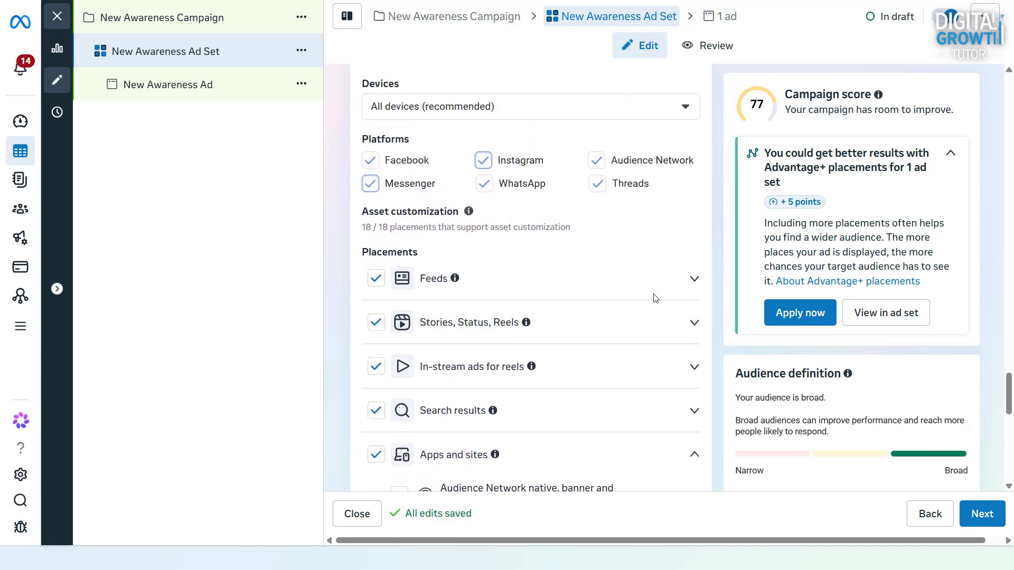